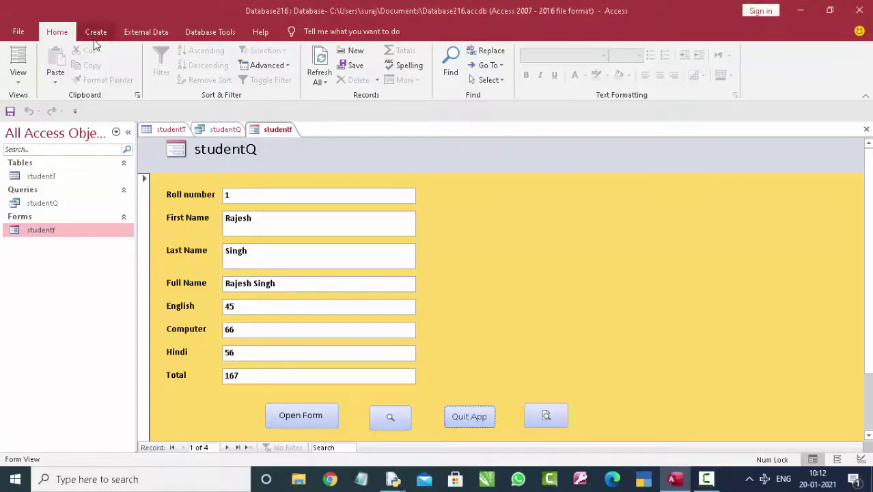
Step: Browse the Create and Home ribbons, then cancel a quit prompt to keep the database open
{"action": "left_click", "coordinate": [96, 34]}
{"action": "left_click", "coordinate": [58, 36]}
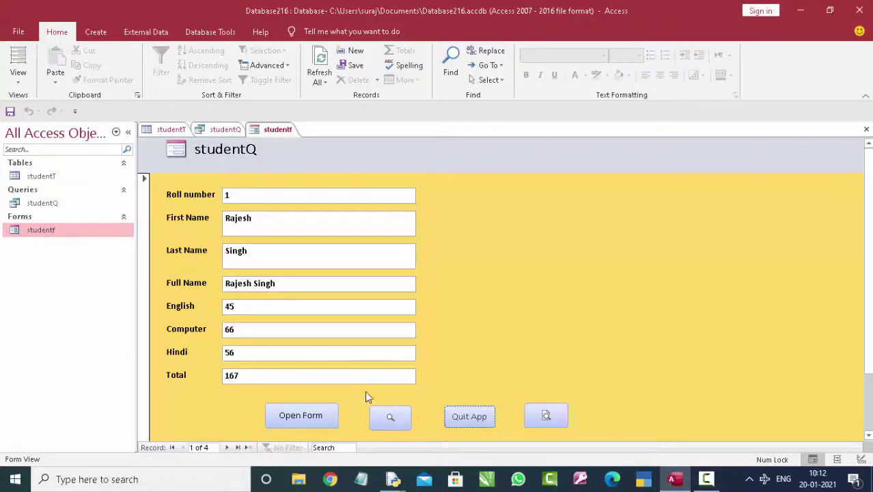
{"action": "left_click", "coordinate": [476, 420]}
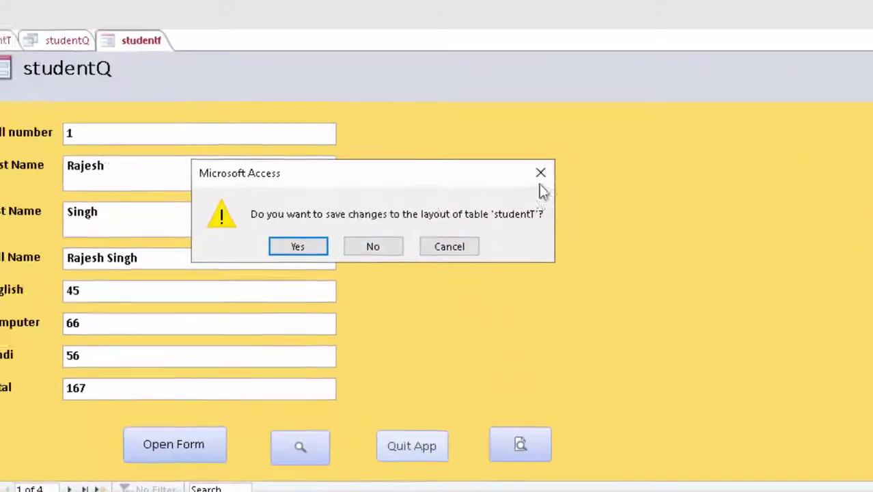
{"action": "left_click", "coordinate": [439, 243]}
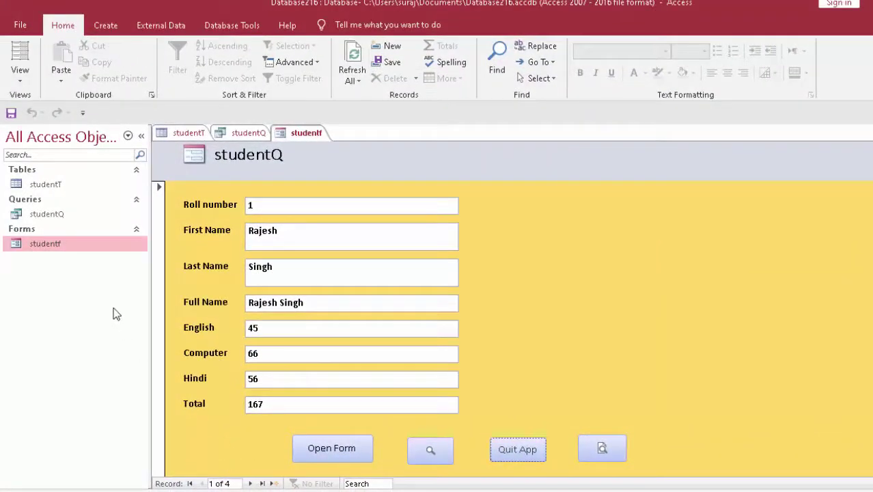
Step: Open the studentQ query, widen its Full Name column, and switch to Design View
{"action": "double_click", "coordinate": [75, 218]}
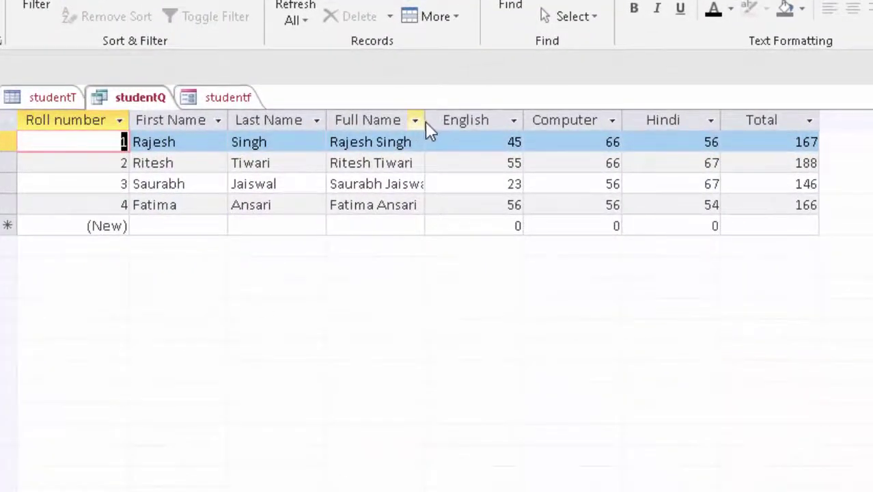
{"action": "left_click_drag", "start_coordinate": [430, 122], "coordinate": [444, 121]}
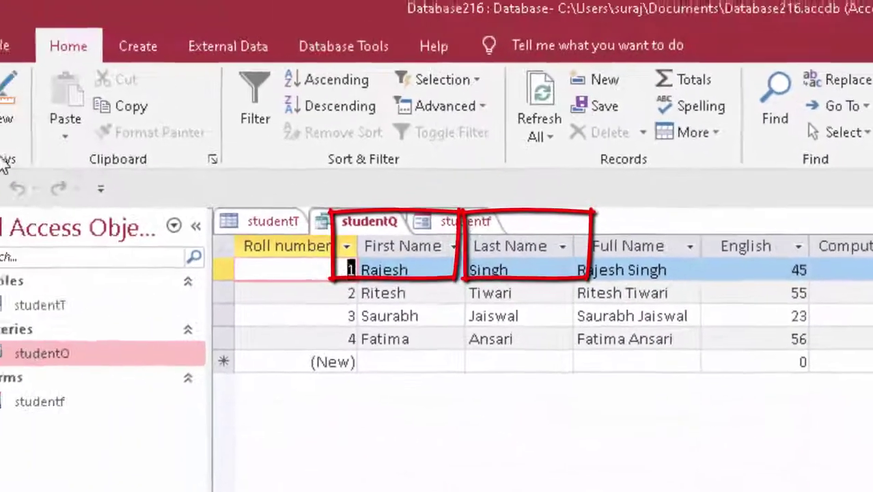
{"action": "left_click", "coordinate": [18, 133]}
{"action": "left_click", "coordinate": [41, 270]}
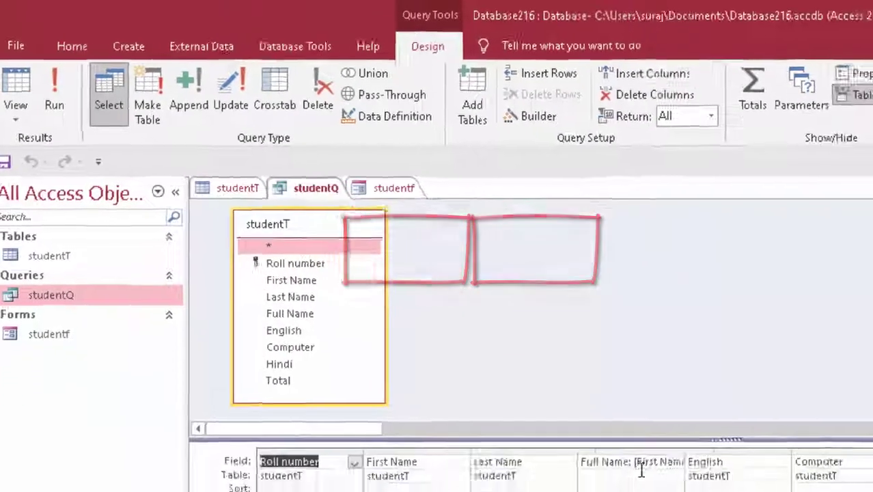
Step: View the complete Full Name field expression in the Zoom box and close it
{"action": "left_click", "coordinate": [494, 345]}
{"action": "right_click", "coordinate": [491, 347]}
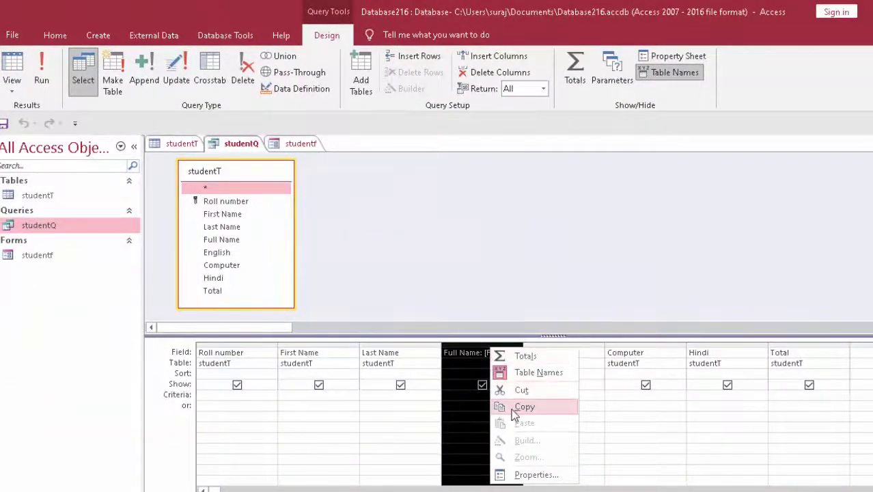
{"action": "left_click", "coordinate": [476, 384]}
{"action": "left_click", "coordinate": [472, 344]}
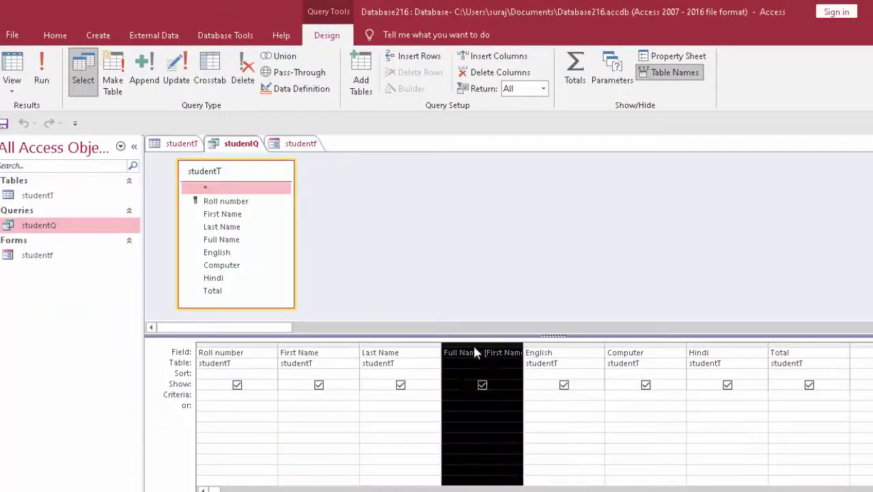
{"action": "right_click", "coordinate": [474, 347]}
{"action": "left_click", "coordinate": [462, 351]}
{"action": "right_click", "coordinate": [462, 351]}
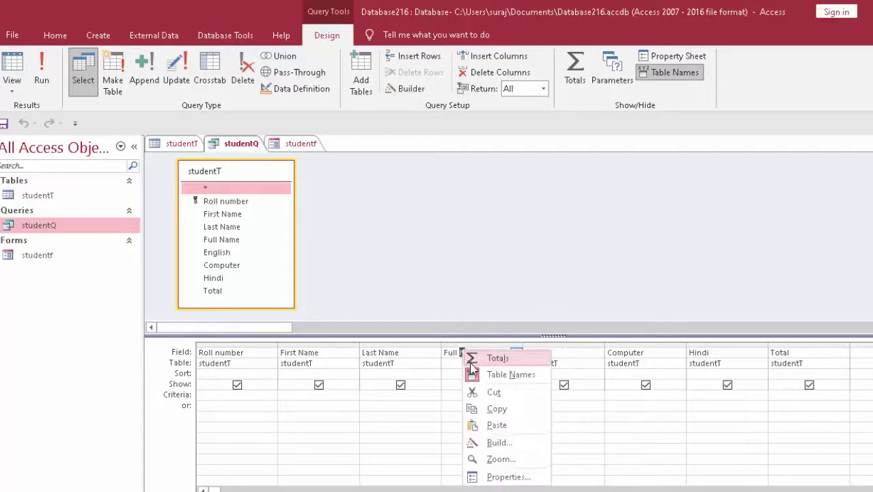
{"action": "left_click", "coordinate": [460, 352]}
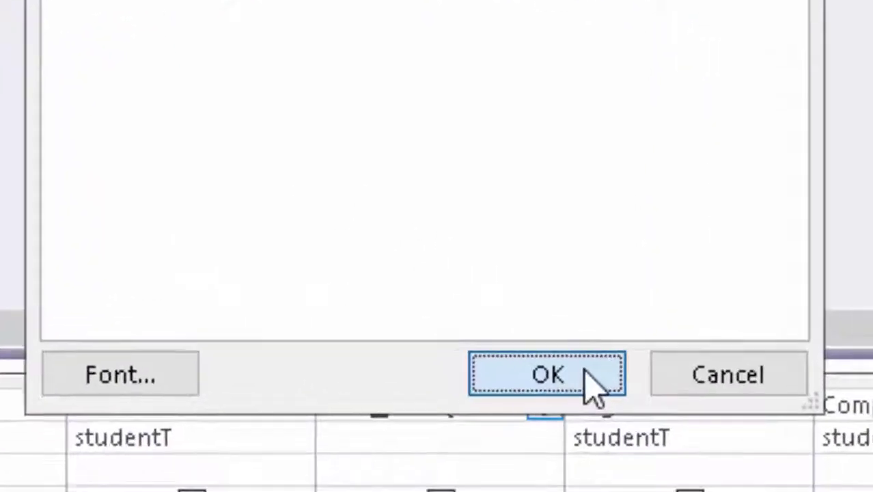
{"action": "left_click", "coordinate": [585, 373]}
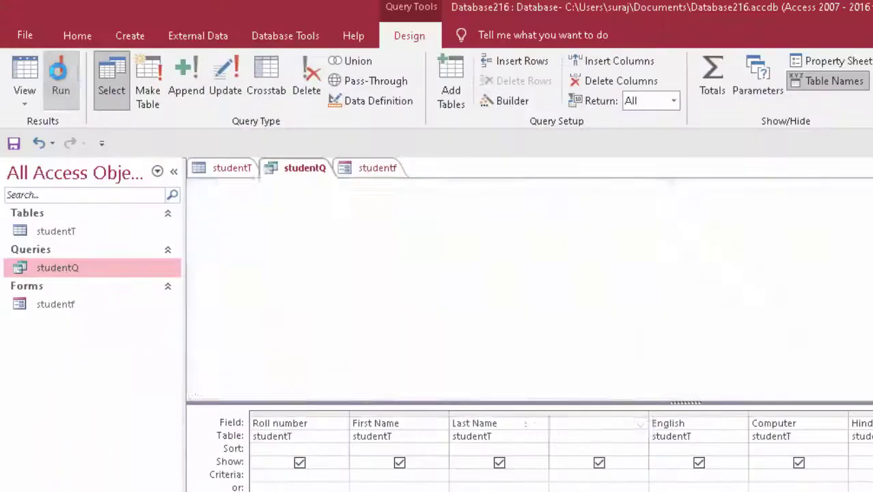
Step: Run the studentQ query, then open the studentT table datasheet
{"action": "left_click", "coordinate": [61, 82]}
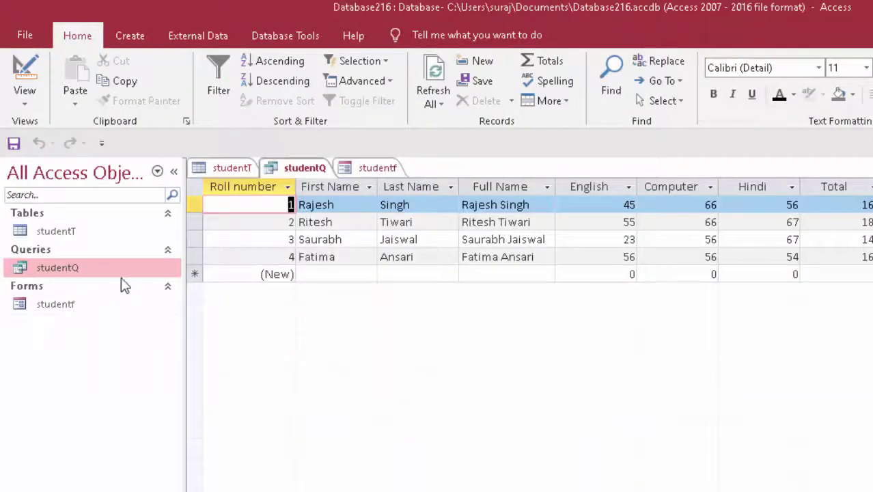
{"action": "left_click", "coordinate": [79, 233]}
{"action": "double_click", "coordinate": [79, 233]}
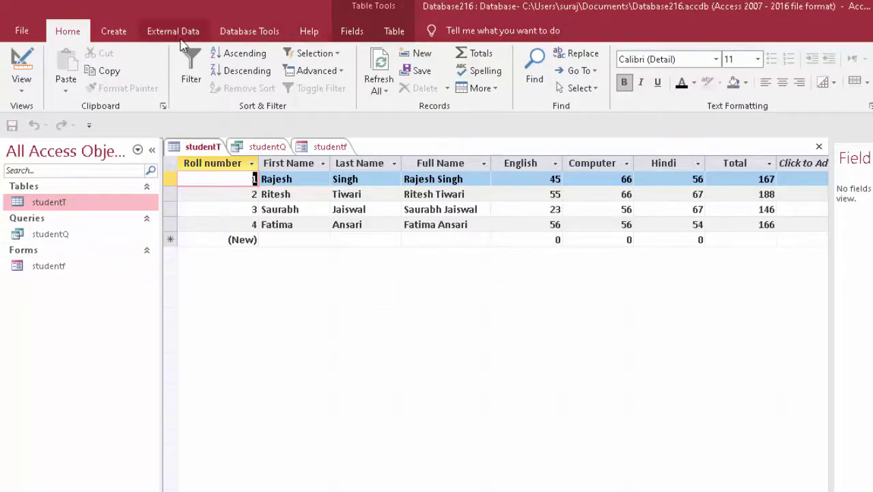
Step: Generate a quick report from the studentT table using Create > Report
{"action": "left_click", "coordinate": [113, 30]}
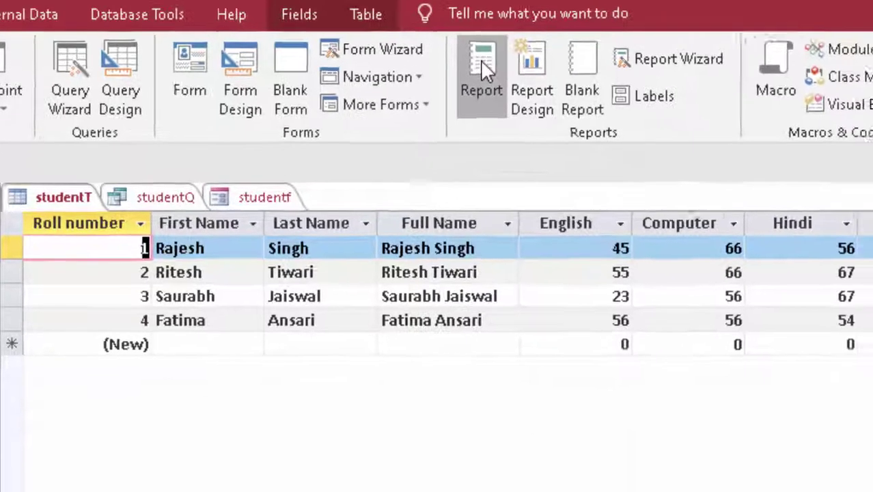
{"action": "left_click", "coordinate": [517, 110]}
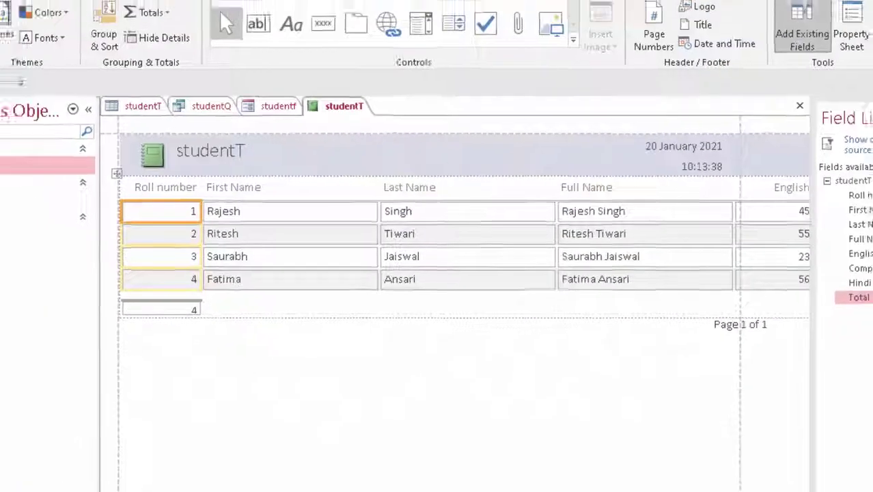
Step: In Design View, narrow the report's First Name, Last Name and Full Name columns
{"action": "left_click", "coordinate": [20, 85]}
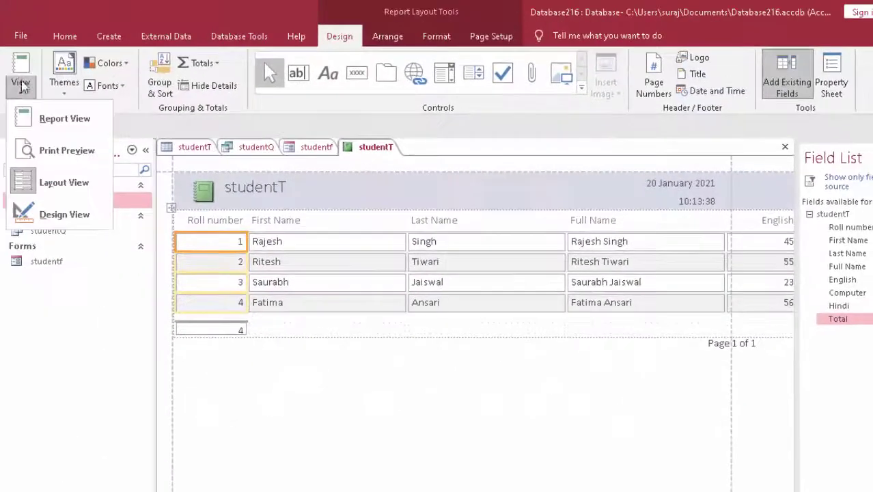
{"action": "left_click", "coordinate": [59, 218]}
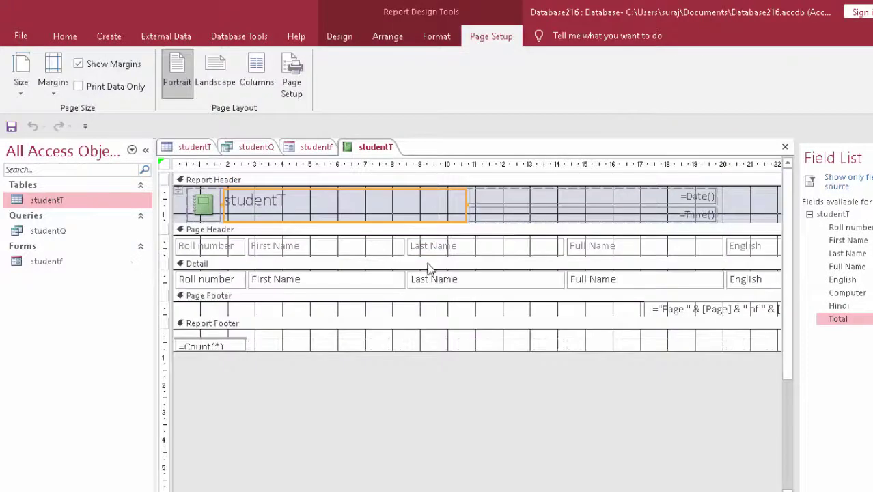
{"action": "left_click", "coordinate": [363, 253]}
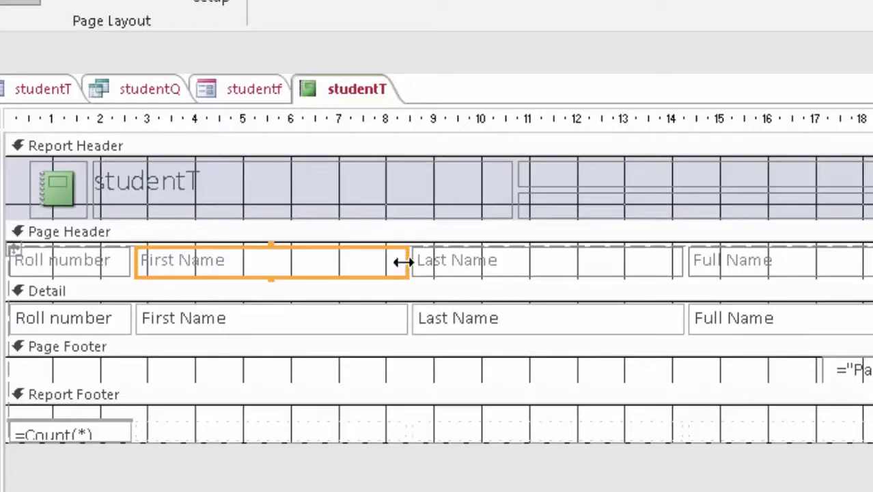
{"action": "left_click_drag", "start_coordinate": [407, 261], "coordinate": [257, 264]}
{"action": "left_click", "coordinate": [428, 273]}
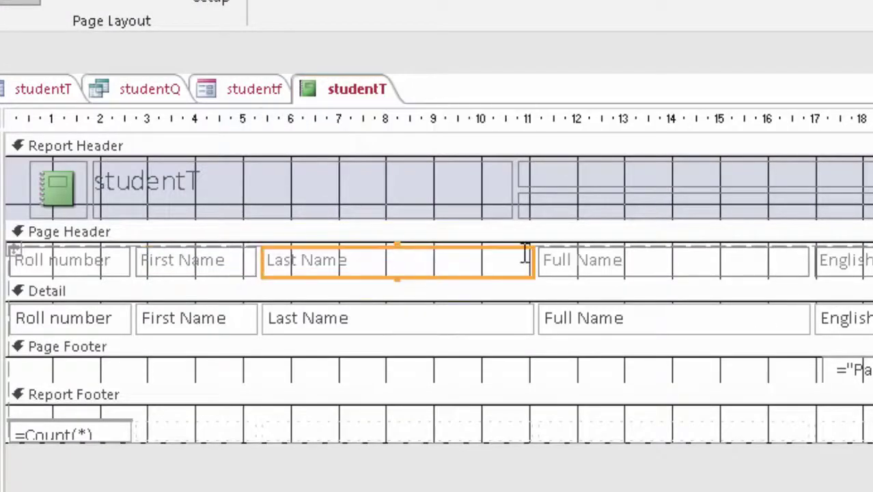
{"action": "left_click_drag", "start_coordinate": [519, 260], "coordinate": [378, 270]}
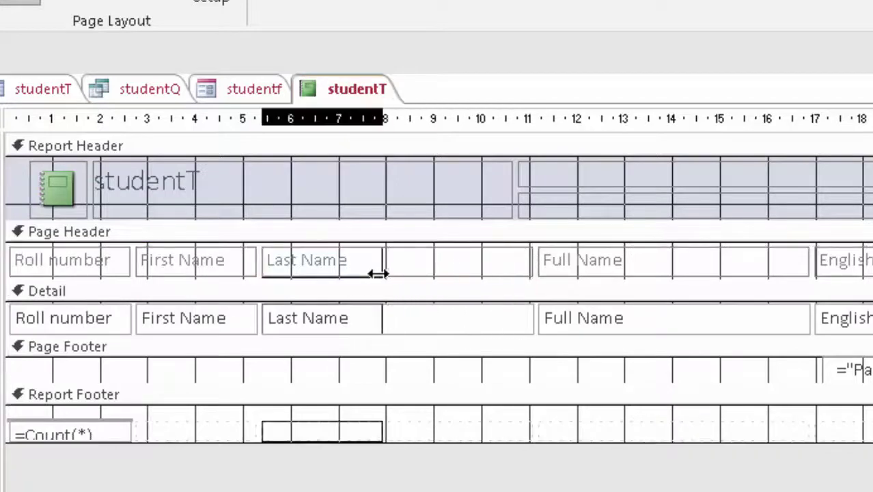
{"action": "left_click", "coordinate": [536, 272]}
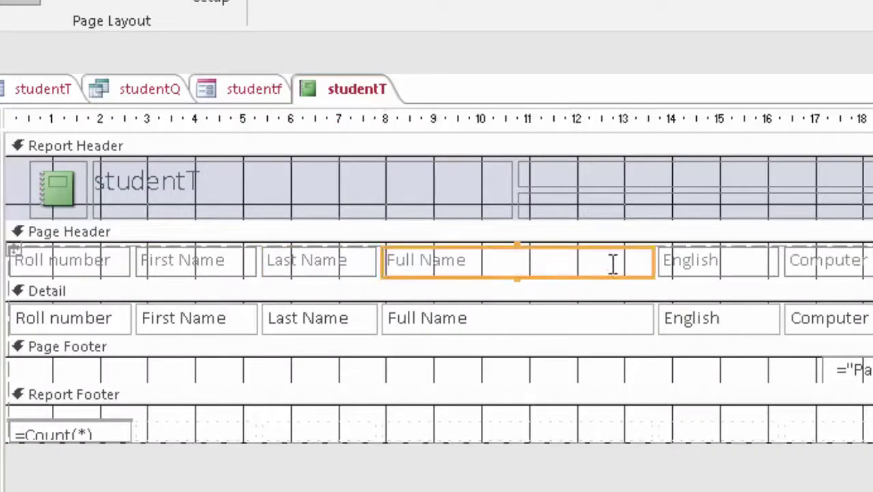
{"action": "left_click_drag", "start_coordinate": [649, 258], "coordinate": [547, 266]}
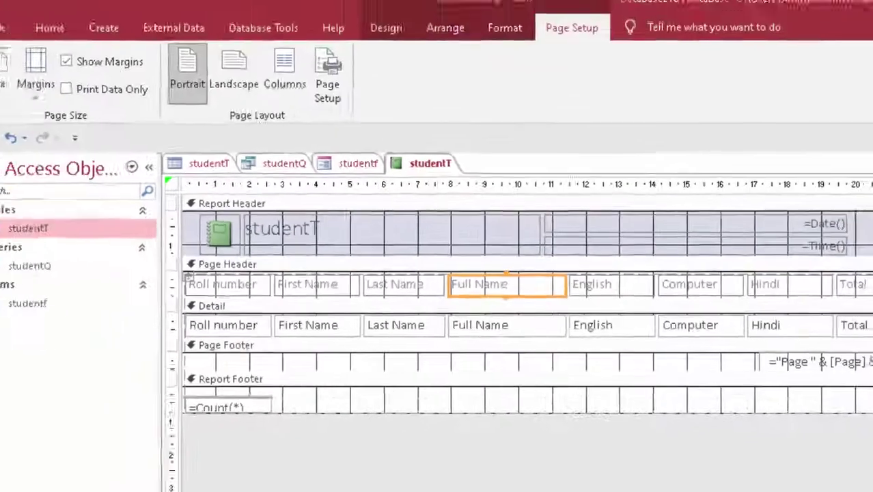
Step: Narrow the English column and shrink Full Name further so later columns shift left
{"action": "scroll", "coordinate": [536, 307], "scroll_direction": "right", "scroll_amount": 2}
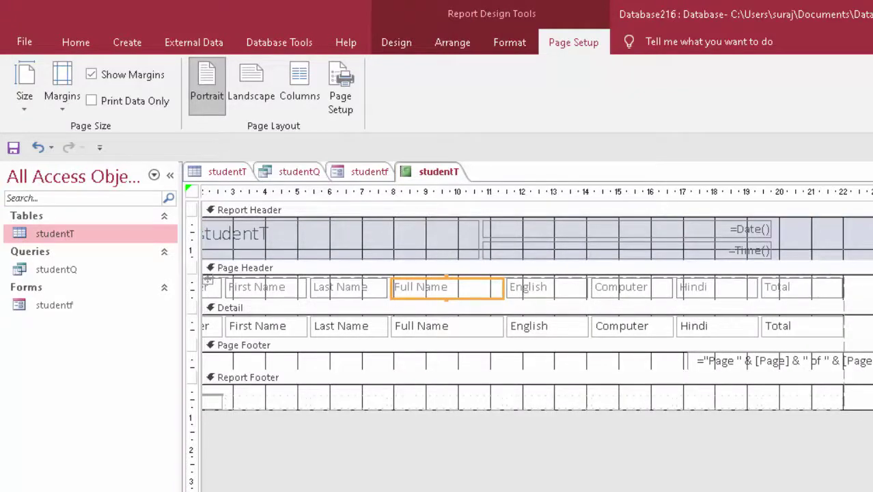
{"action": "scroll", "coordinate": [648, 381], "scroll_direction": "left", "scroll_amount": 2}
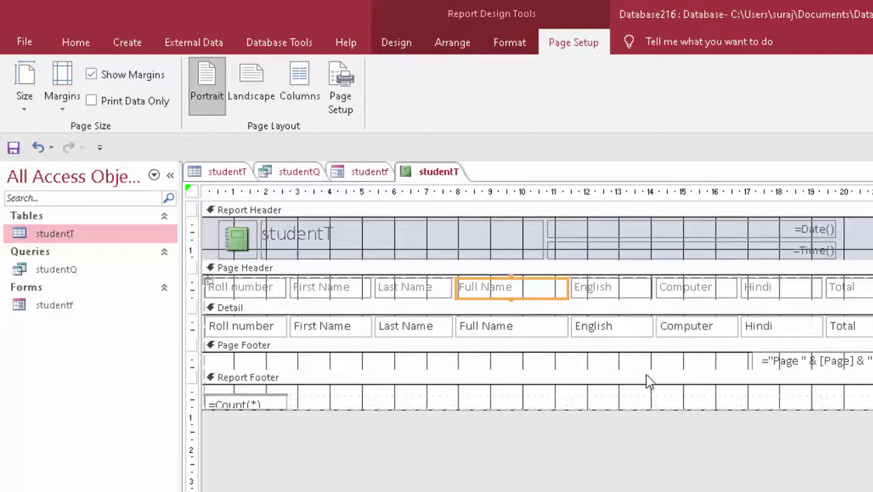
{"action": "left_click", "coordinate": [634, 300]}
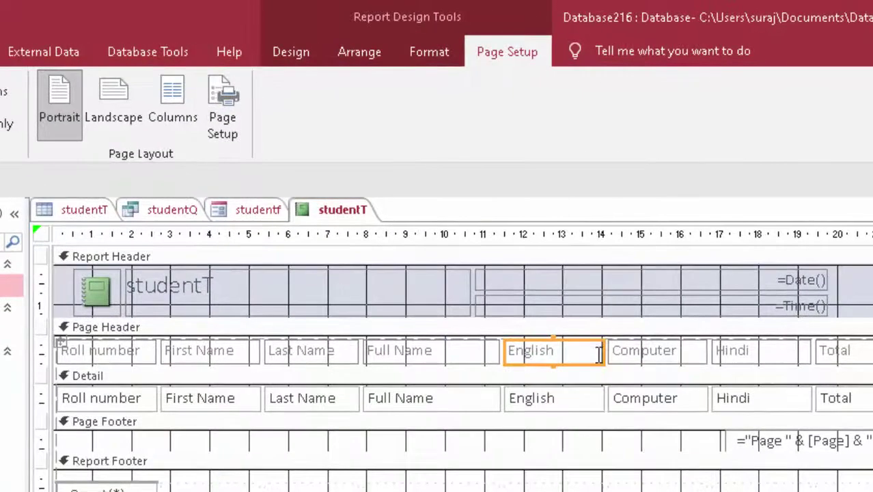
{"action": "left_click_drag", "start_coordinate": [600, 350], "coordinate": [578, 352]}
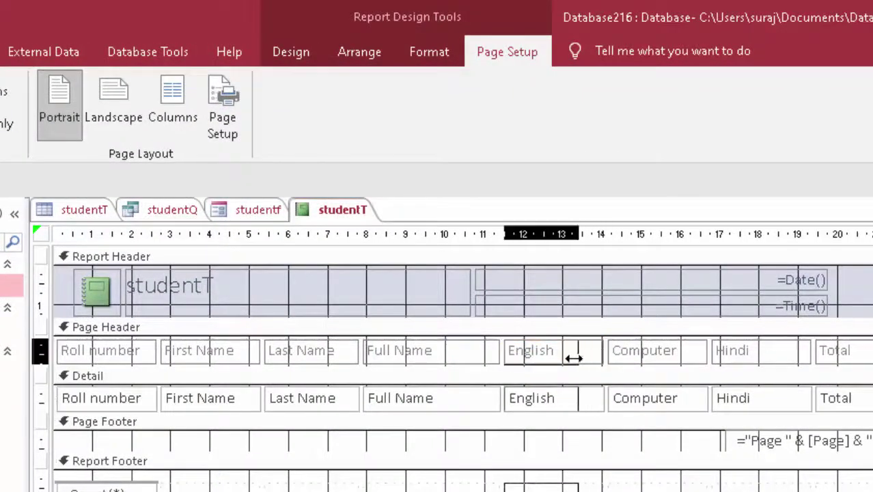
{"action": "left_click", "coordinate": [478, 357]}
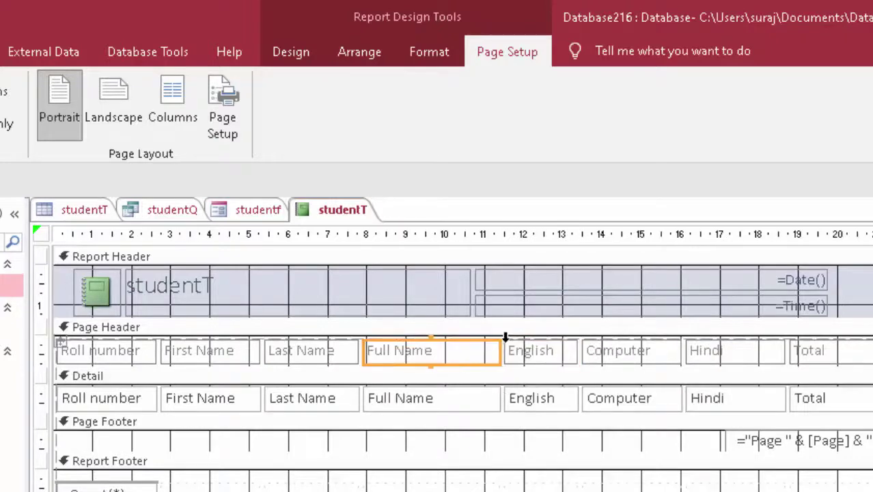
{"action": "left_click_drag", "start_coordinate": [496, 353], "coordinate": [454, 353]}
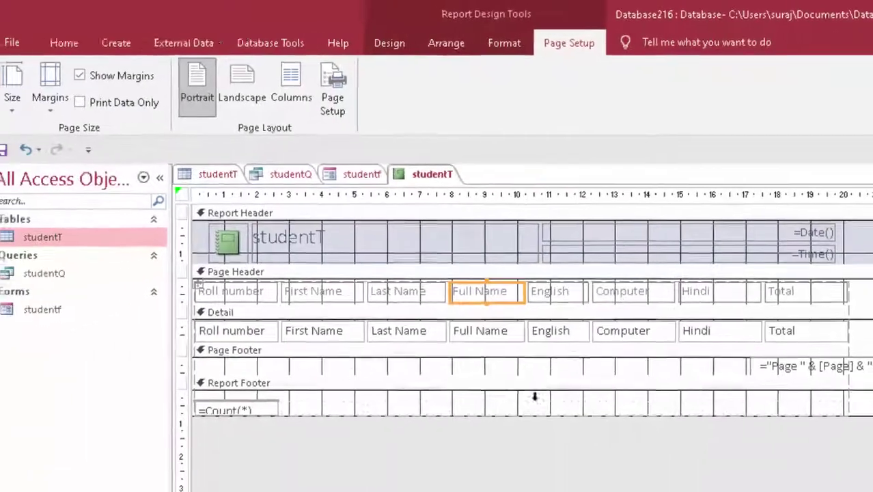
{"action": "left_click", "coordinate": [406, 248]}
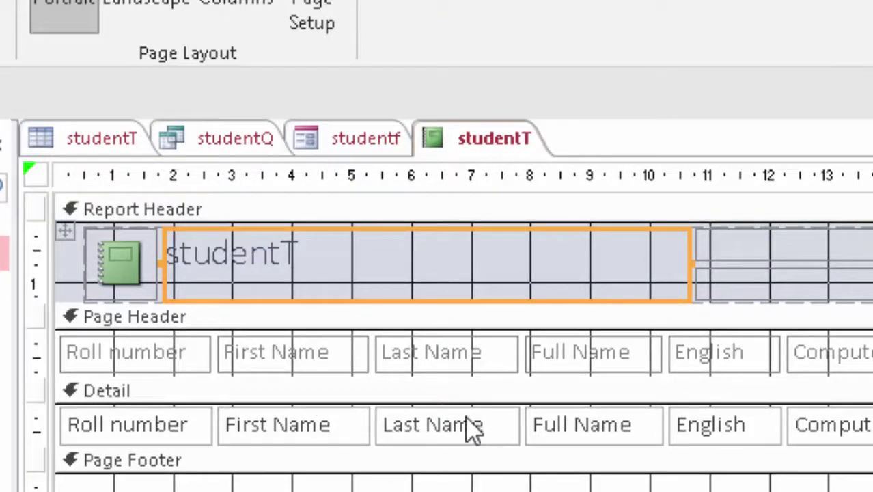
Step: Set the studentT title label's font to Arial Black
{"action": "left_click", "coordinate": [127, 266]}
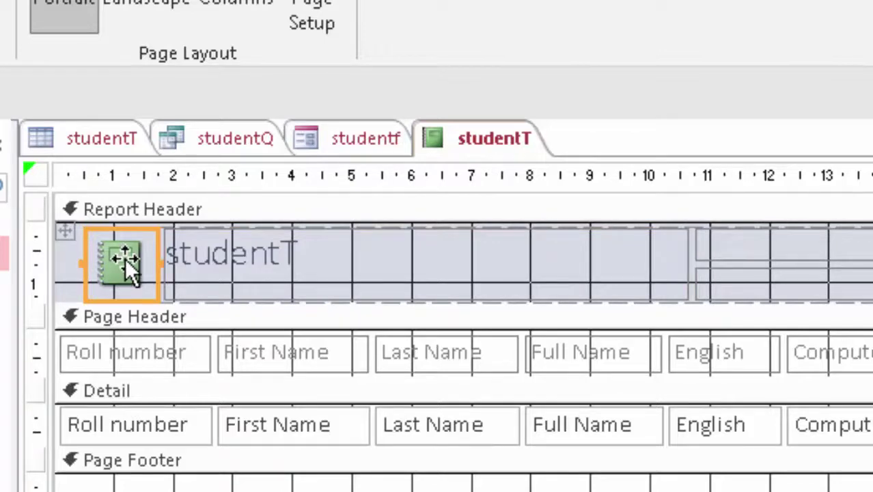
{"action": "left_click", "coordinate": [318, 277]}
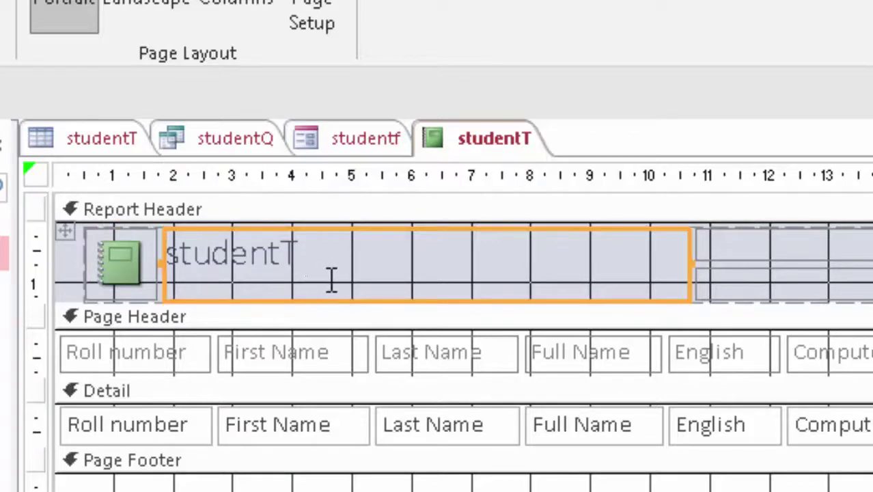
{"action": "left_click", "coordinate": [324, 246]}
{"action": "left_click_drag", "start_coordinate": [318, 244], "coordinate": [39, 242]}
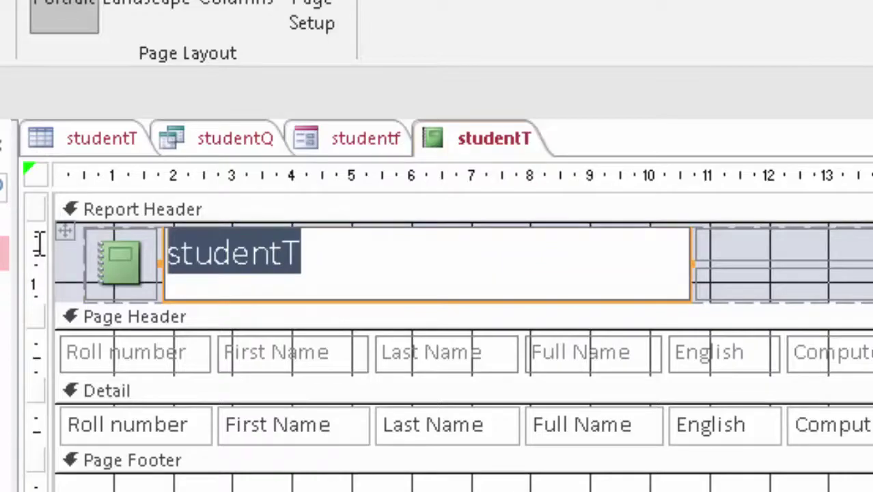
{"action": "key", "text": "alt+h"}
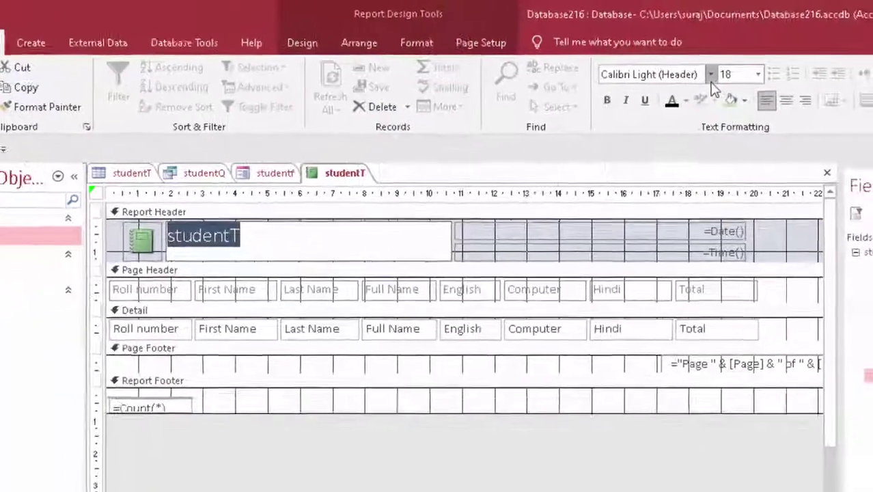
{"action": "left_click", "coordinate": [697, 81]}
{"action": "scroll", "coordinate": [685, 417], "scroll_direction": "down", "scroll_amount": 4}
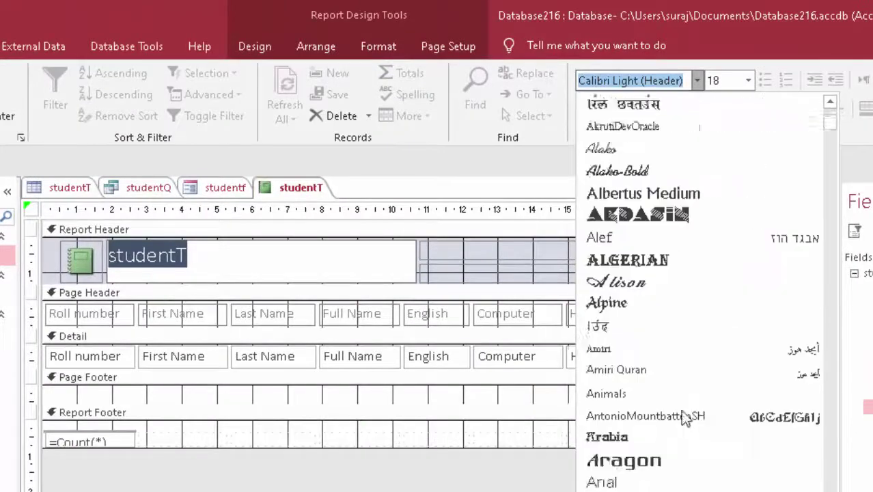
{"action": "left_click", "coordinate": [673, 438]}
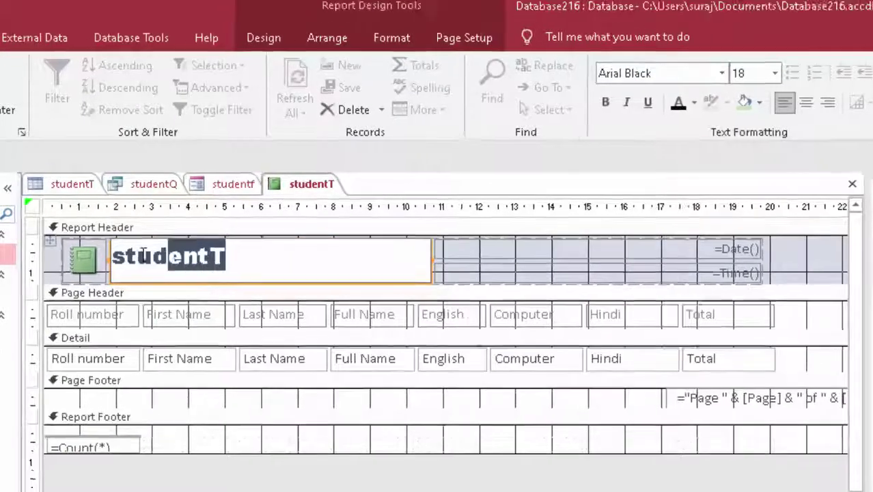
Step: Replace the title text studentT with 'Report Card'
{"action": "left_click_drag", "start_coordinate": [248, 270], "coordinate": [108, 260]}
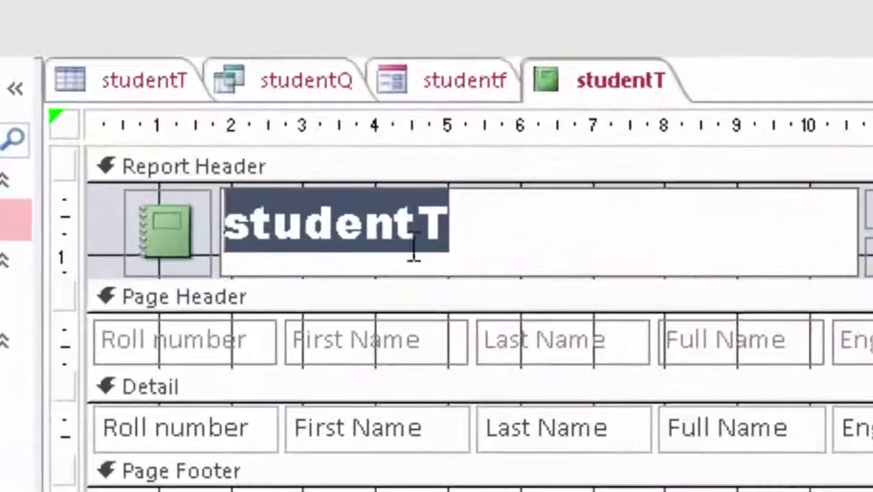
{"action": "key", "text": "BackSpace"}
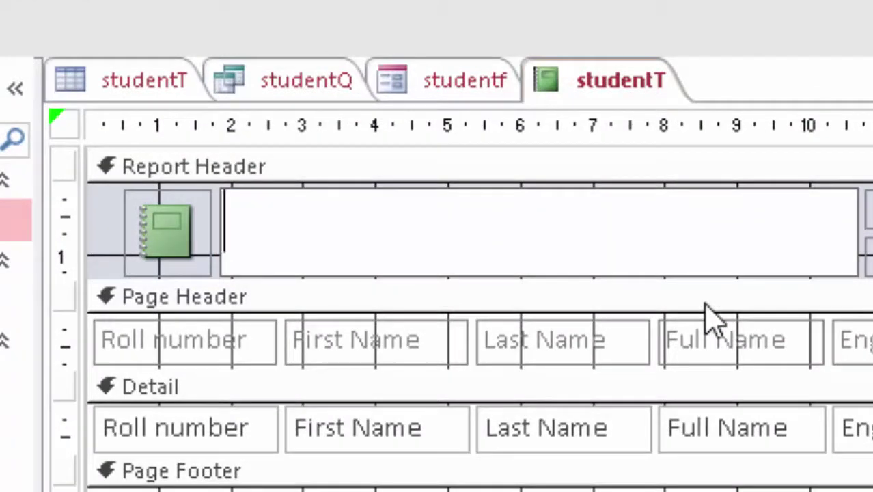
{"action": "type", "text": "Repo"}
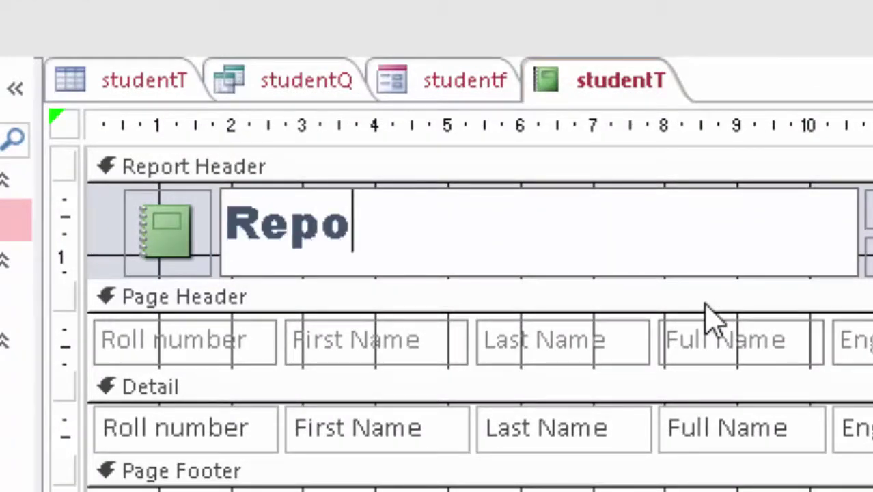
{"action": "type", "text": "rt C"}
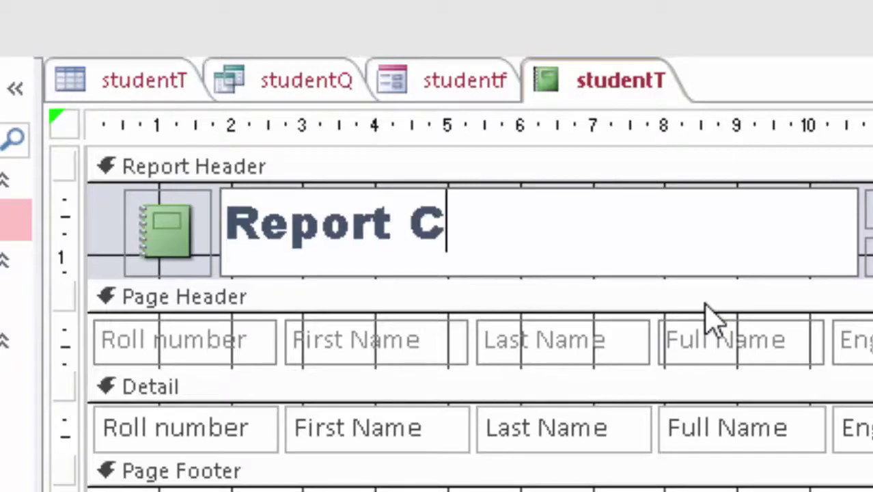
{"action": "type", "text": "ard"}
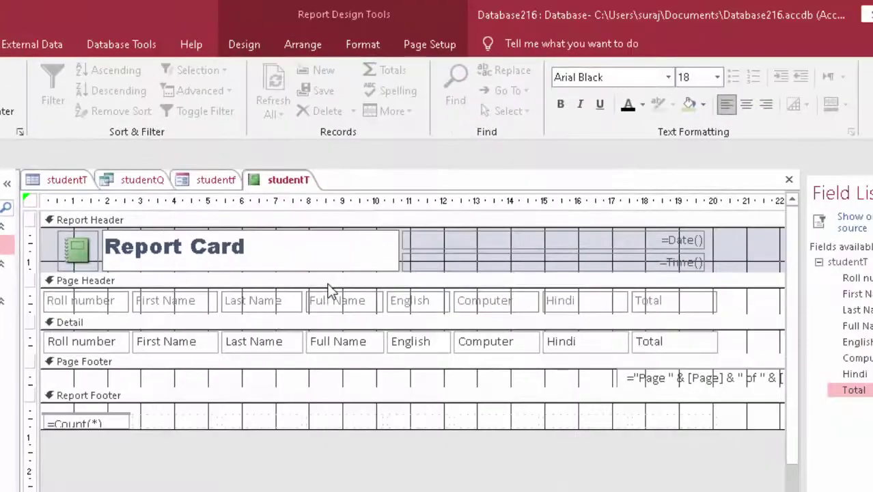
Step: Colour the Report Card title text red
{"action": "left_click_drag", "start_coordinate": [233, 260], "coordinate": [87, 260]}
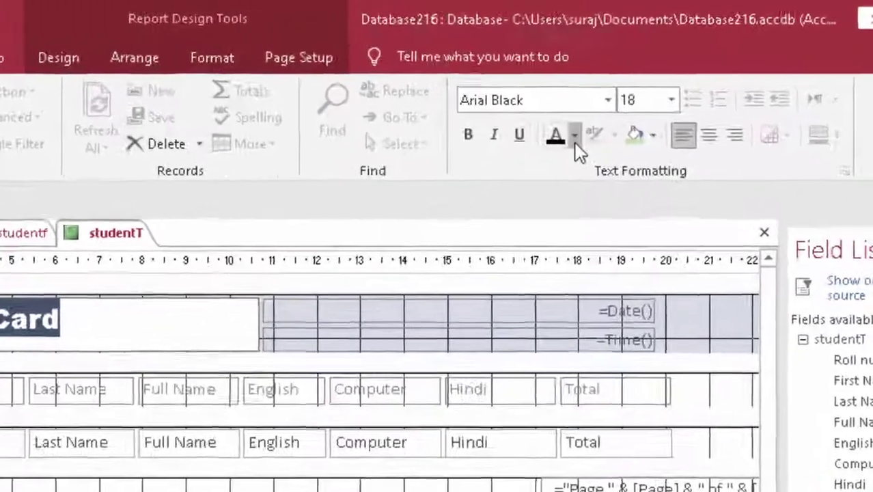
{"action": "left_click", "coordinate": [617, 115]}
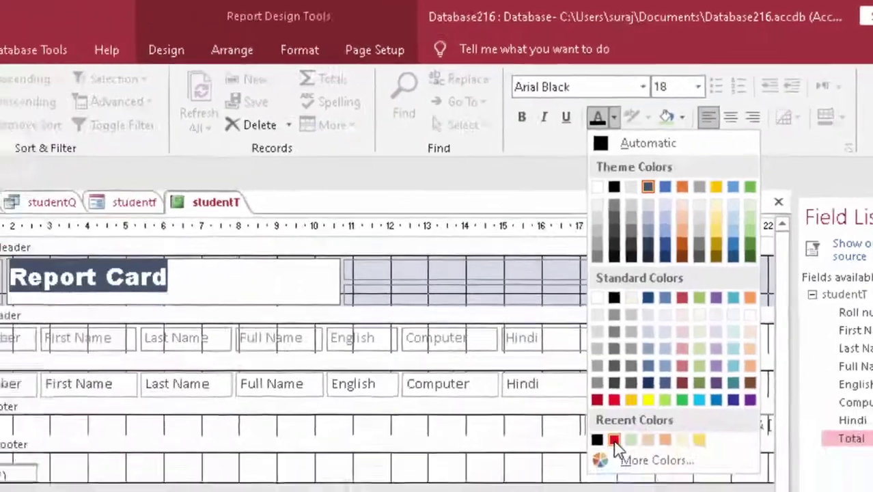
{"action": "left_click", "coordinate": [559, 490]}
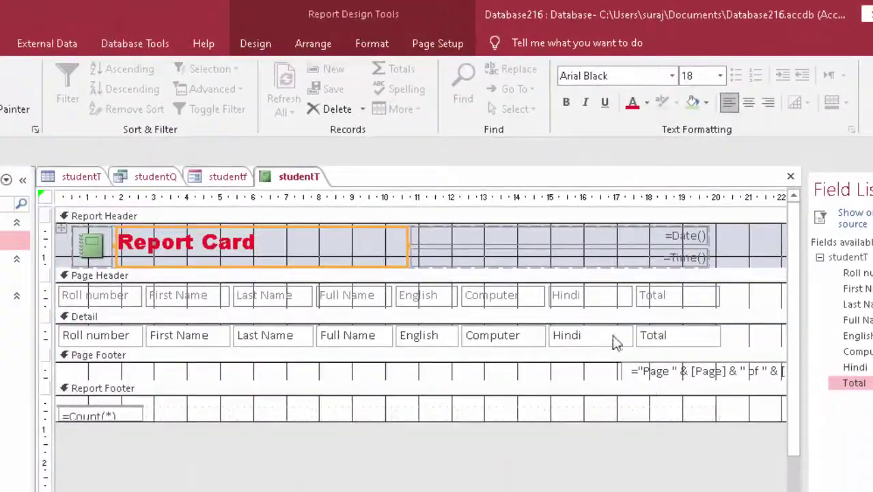
{"action": "left_click", "coordinate": [363, 259]}
{"action": "left_click", "coordinate": [441, 242]}
Step: Fill the Report Card title box with a light green background colour
{"action": "left_click", "coordinate": [368, 265]}
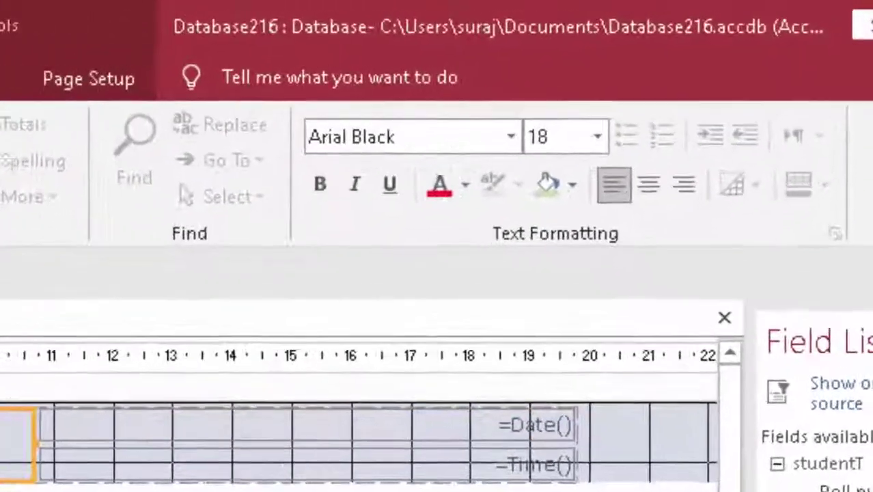
{"action": "left_click", "coordinate": [533, 212]}
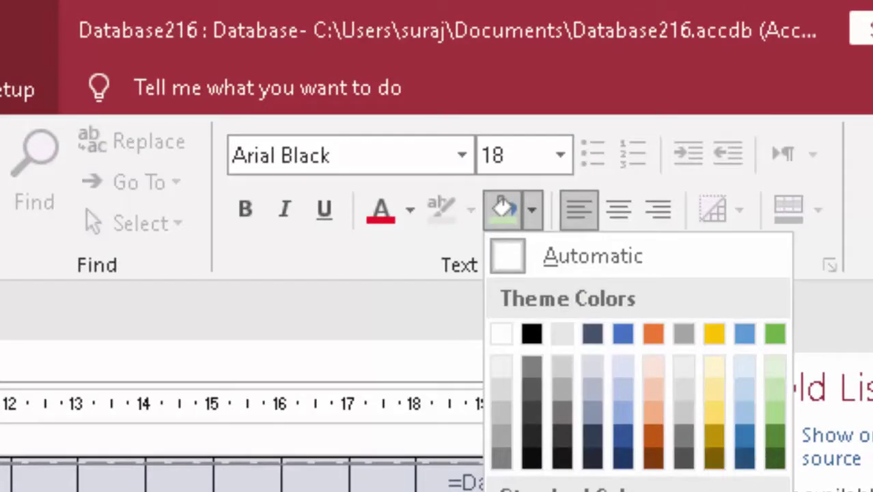
{"action": "left_click", "coordinate": [776, 406]}
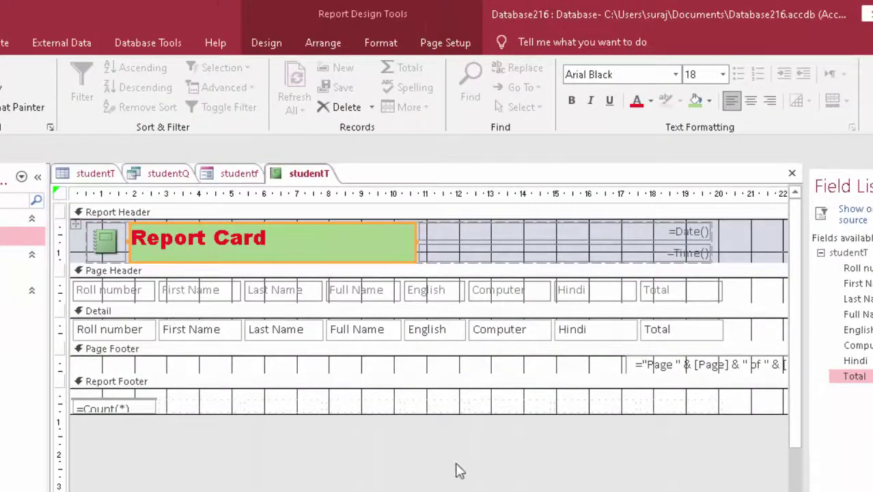
Step: Make all report text bold and reset its font colour to automatic black
{"action": "key", "text": "ctrl+a"}
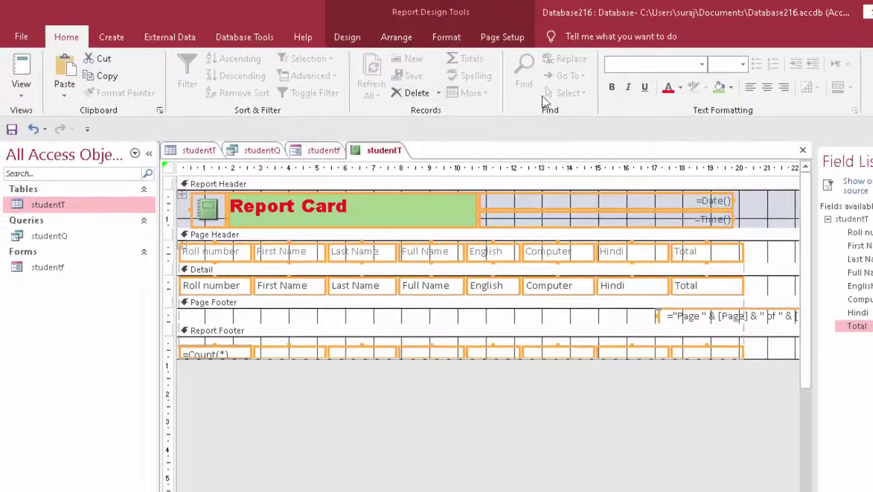
{"action": "left_click", "coordinate": [616, 96]}
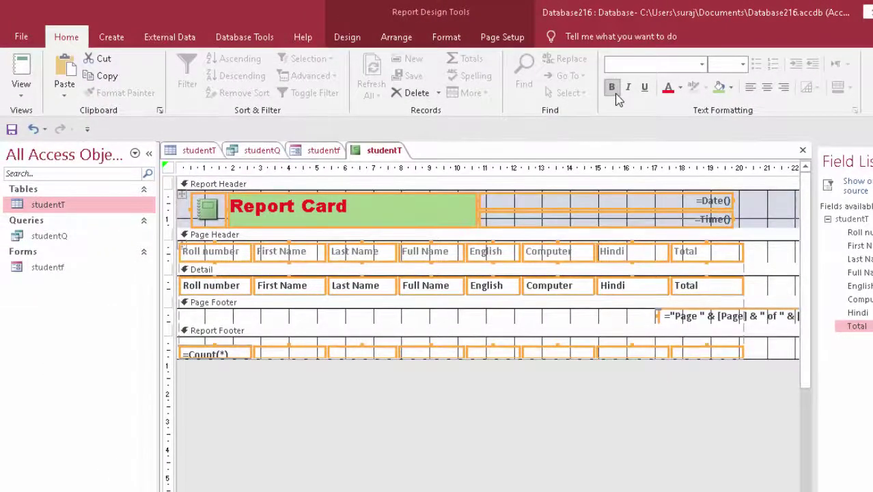
{"action": "left_click", "coordinate": [681, 88]}
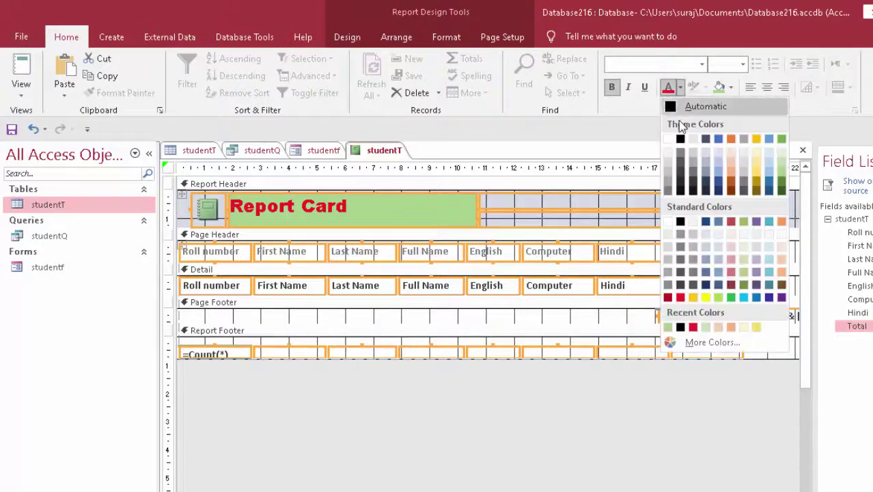
{"action": "left_click", "coordinate": [673, 108]}
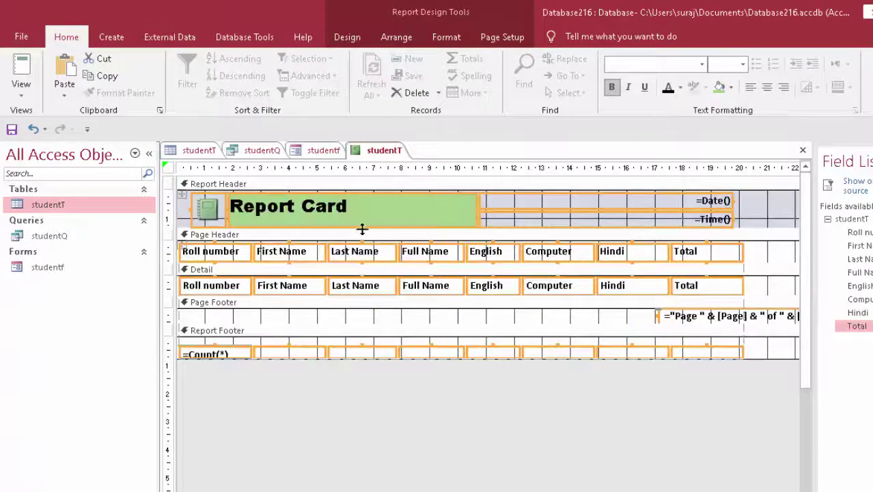
Step: Turn the Report Card title red again and preview the report in Report View
{"action": "left_click", "coordinate": [356, 205]}
{"action": "left_click", "coordinate": [348, 205]}
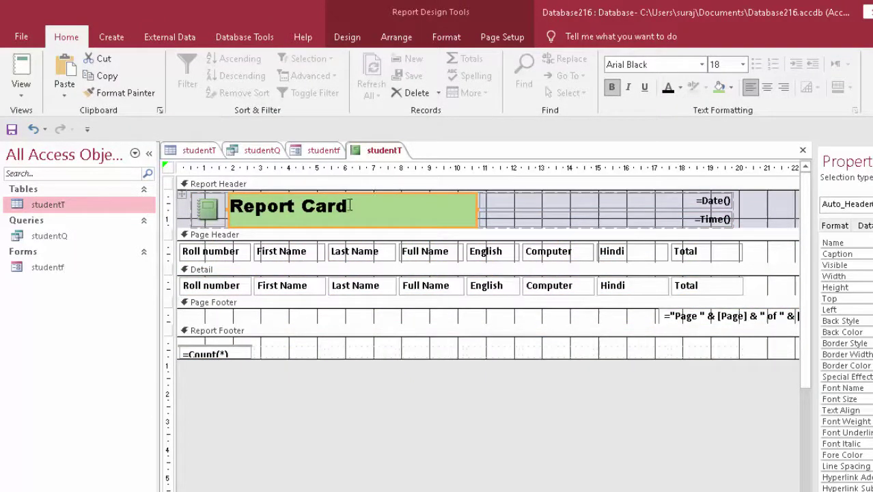
{"action": "left_click_drag", "start_coordinate": [348, 205], "coordinate": [150, 211]}
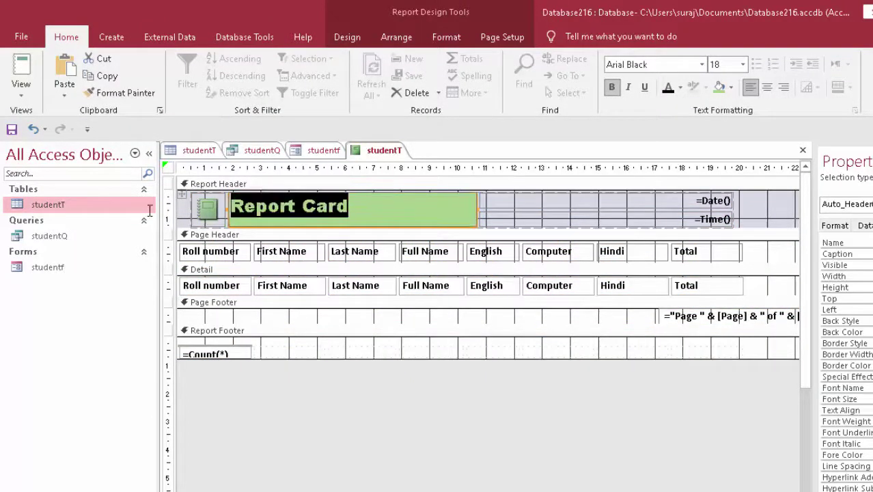
{"action": "left_click", "coordinate": [681, 87]}
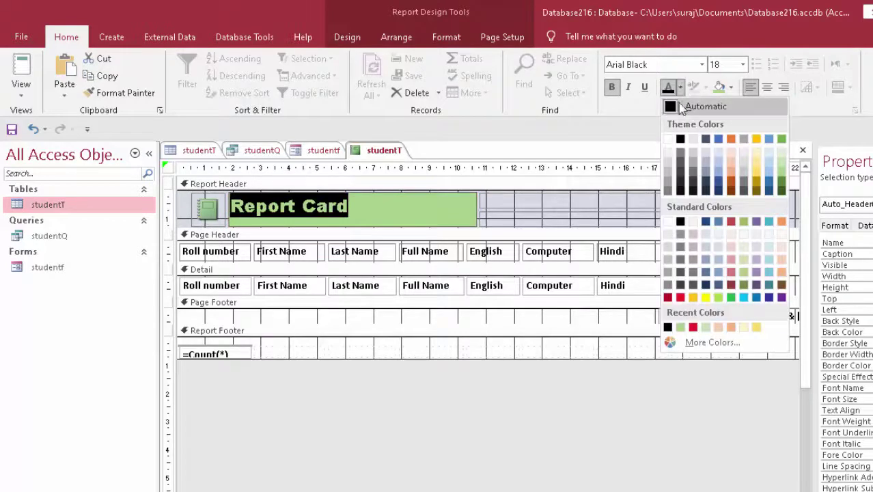
{"action": "left_click", "coordinate": [693, 328]}
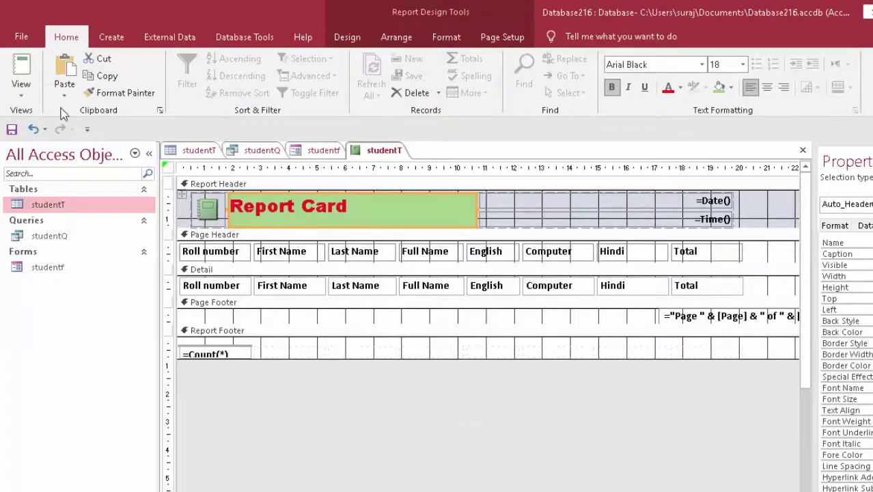
{"action": "left_click", "coordinate": [21, 72]}
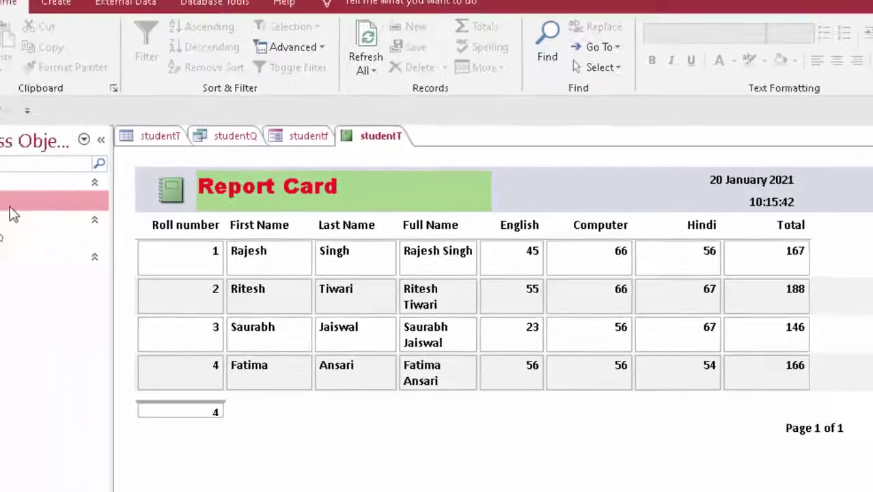
{"action": "double_click", "coordinate": [75, 226]}
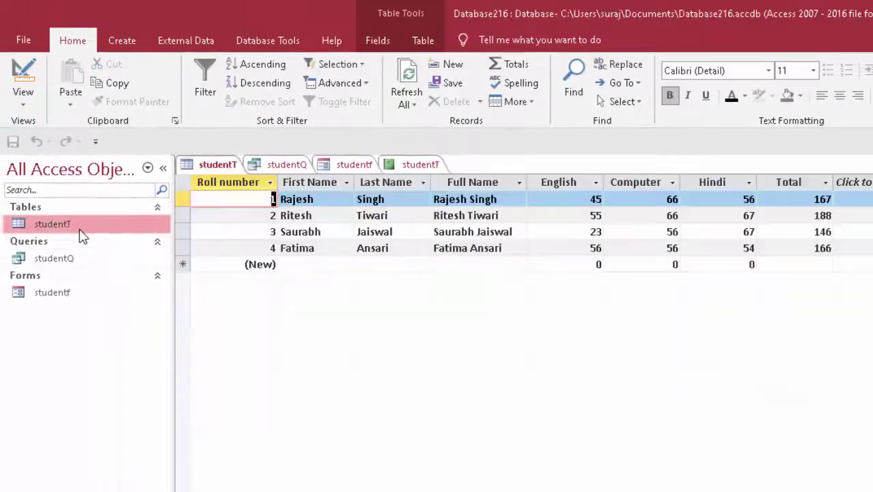
{"action": "left_click", "coordinate": [311, 267]}
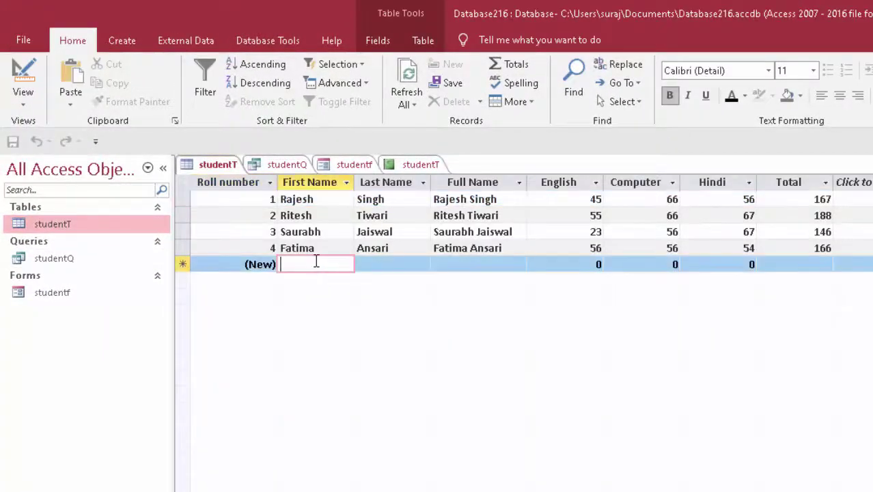
{"action": "left_click", "coordinate": [123, 43]}
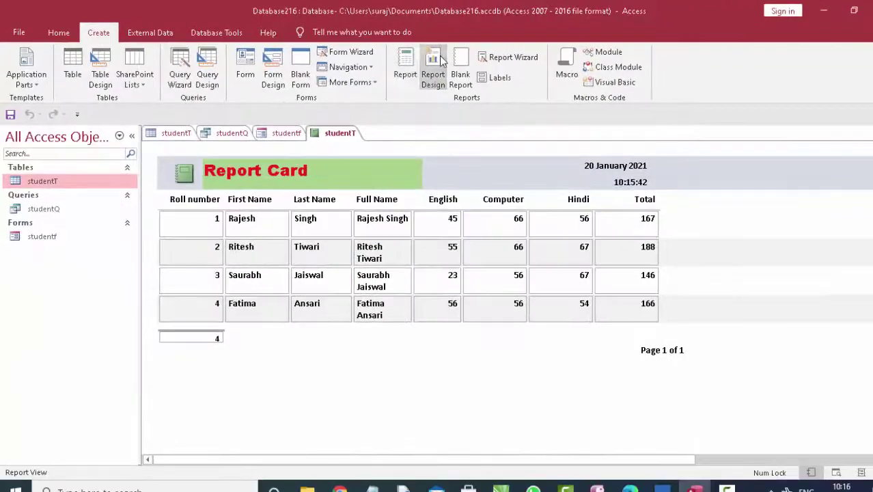
Step: In a new blank Report1, place a narrowed, label-less Roll number box at Detail's top-left
{"action": "left_click", "coordinate": [453, 75]}
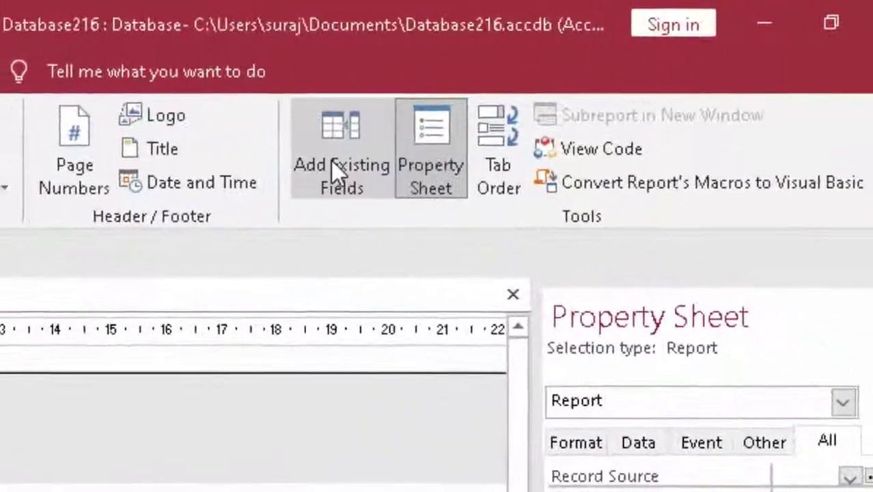
{"action": "left_click", "coordinate": [629, 73]}
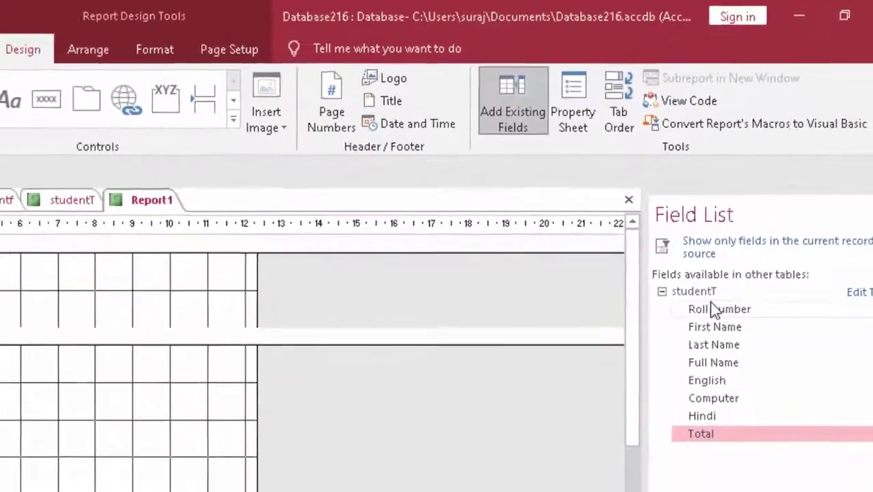
{"action": "left_click_drag", "start_coordinate": [770, 205], "coordinate": [690, 218]}
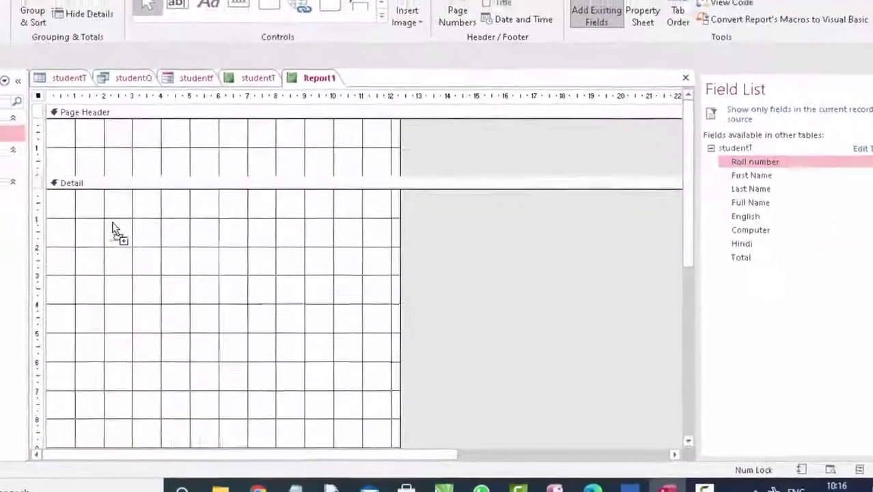
{"action": "left_click_drag", "start_coordinate": [273, 266], "coordinate": [236, 278]}
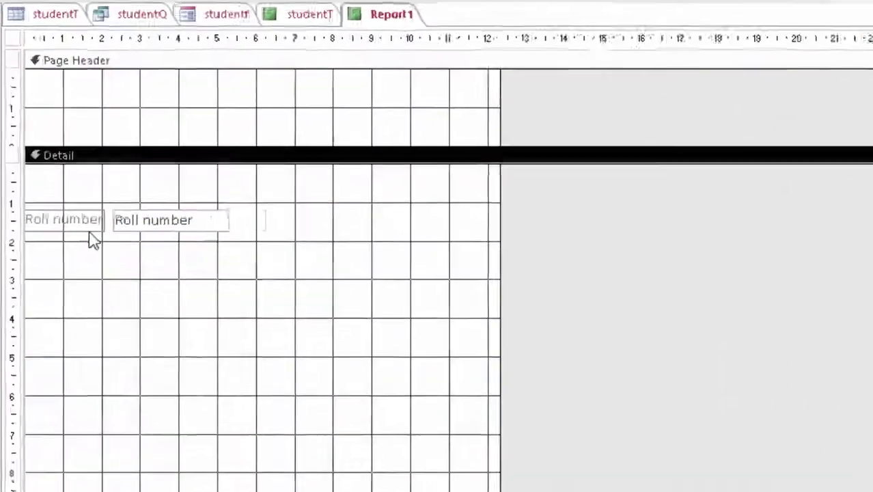
{"action": "left_click", "coordinate": [71, 226]}
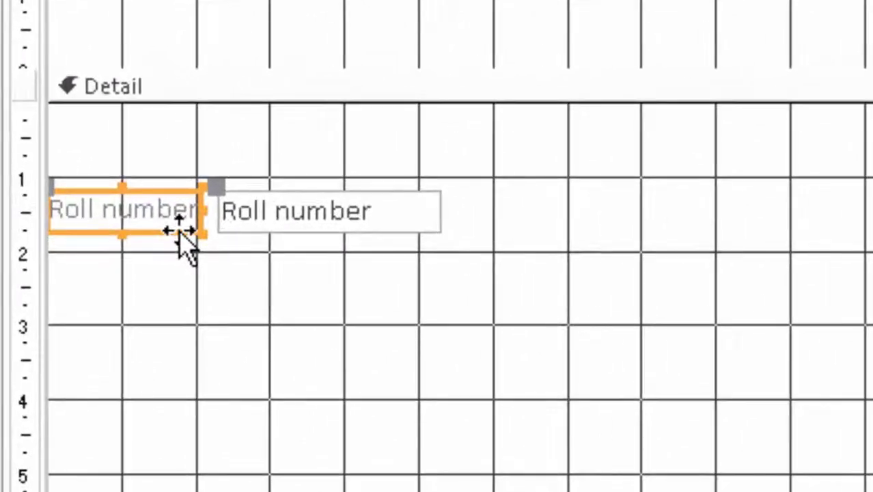
{"action": "key", "text": "Delete"}
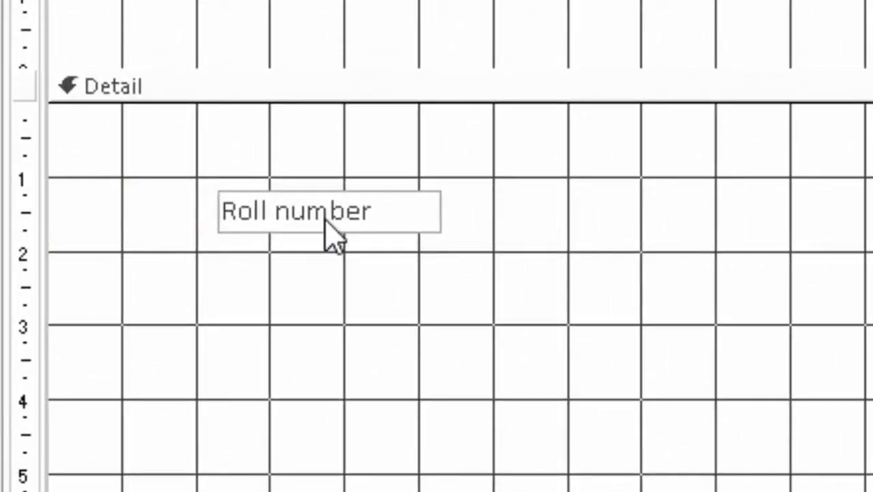
{"action": "mouse_move", "coordinate": [327, 226]}
{"action": "left_mouse_down"}
{"action": "mouse_move", "coordinate": [96, 154]}
{"action": "mouse_move", "coordinate": [96, 138]}
{"action": "left_mouse_up"}
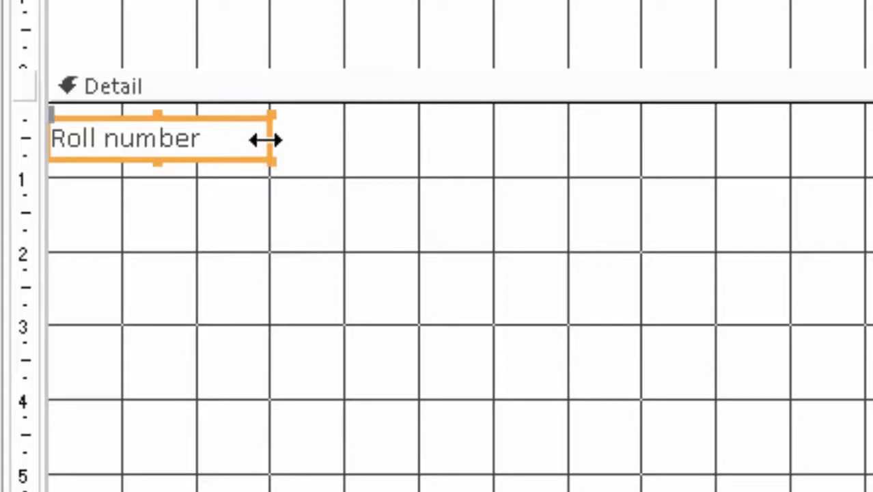
{"action": "left_click_drag", "start_coordinate": [266, 140], "coordinate": [242, 141]}
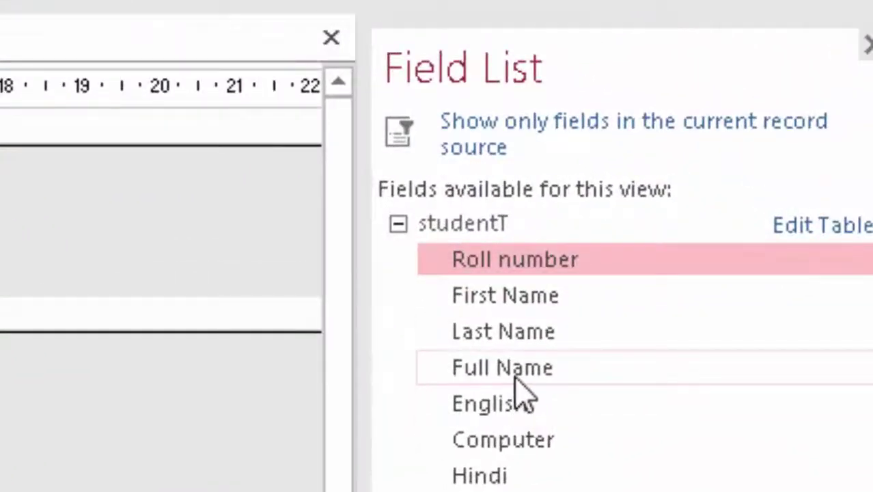
Step: Add a label-less Full Name box beside Roll number and make it narrower
{"action": "left_click_drag", "start_coordinate": [516, 377], "coordinate": [803, 383]}
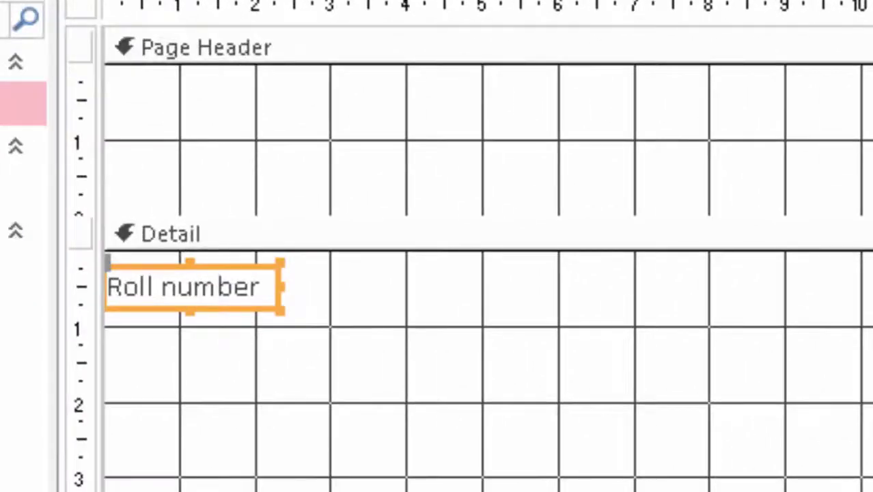
{"action": "left_click_drag", "start_coordinate": [405, 311], "coordinate": [405, 312]}
{"action": "left_click", "coordinate": [282, 342]}
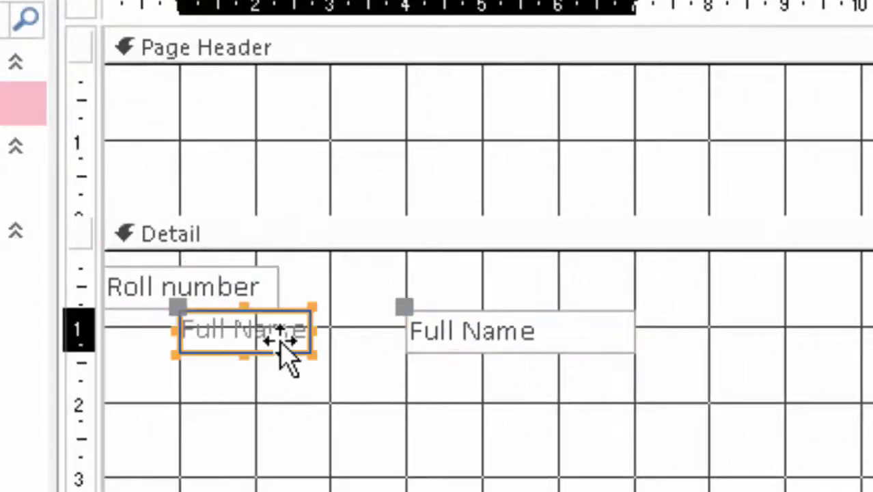
{"action": "key", "text": "Delete"}
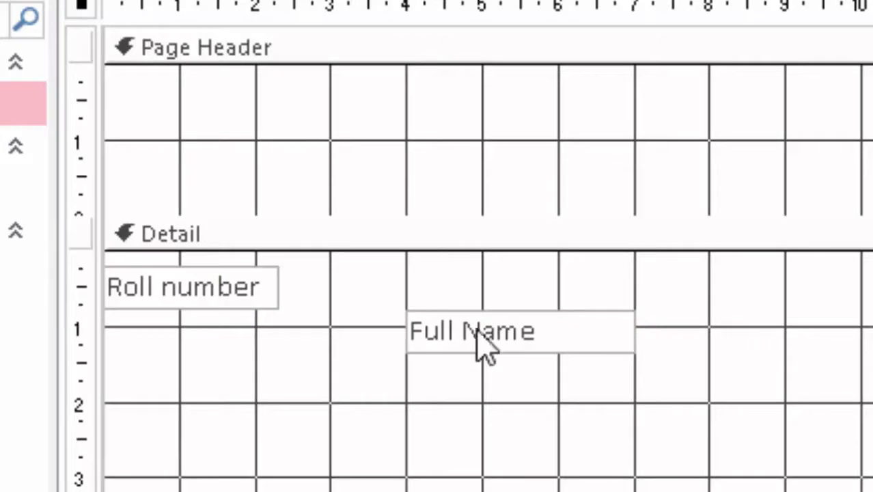
{"action": "left_click_drag", "start_coordinate": [499, 342], "coordinate": [372, 297]}
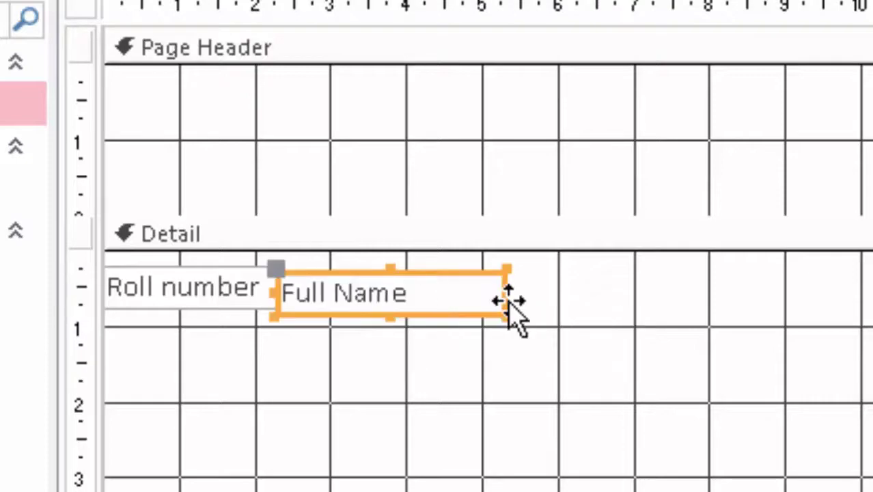
{"action": "left_click_drag", "start_coordinate": [507, 295], "coordinate": [424, 299]}
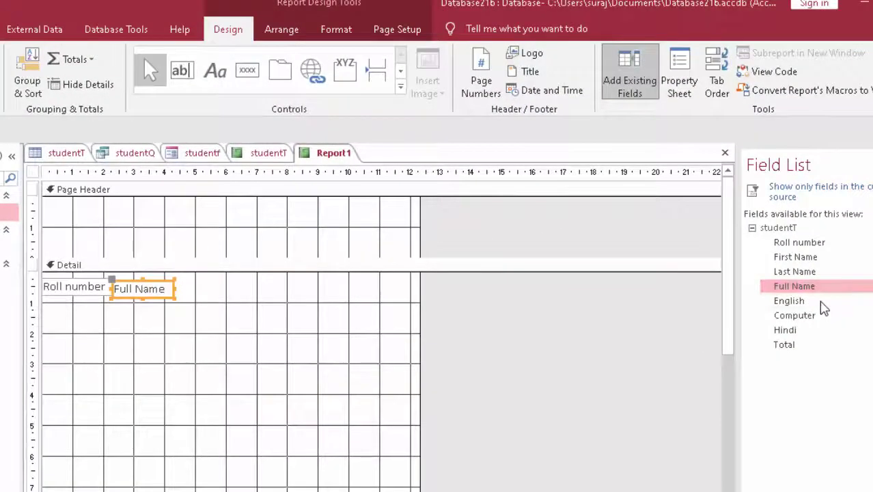
Step: Add a label-less English box beside Full Name, align the row, and narrow English
{"action": "mouse_move", "coordinate": [793, 301]}
{"action": "left_mouse_down"}
{"action": "mouse_move", "coordinate": [751, 320]}
{"action": "mouse_move", "coordinate": [331, 300]}
{"action": "left_mouse_up"}
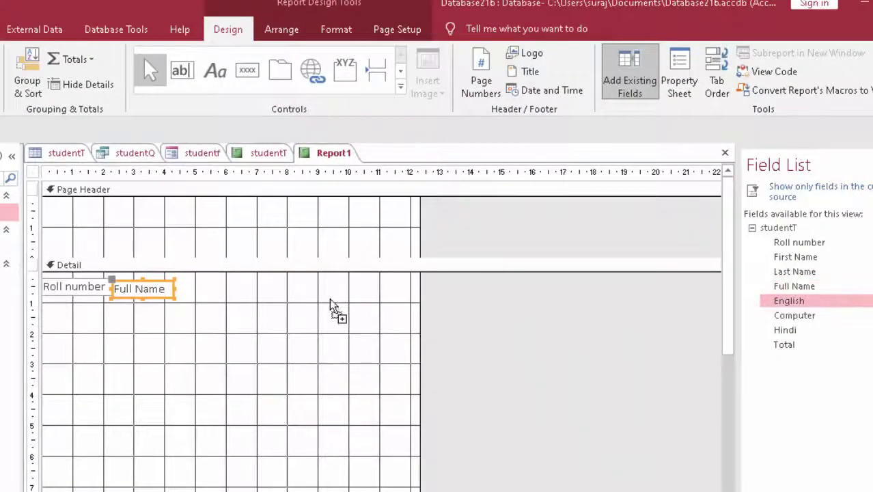
{"action": "left_click_drag", "start_coordinate": [220, 295], "coordinate": [220, 295]}
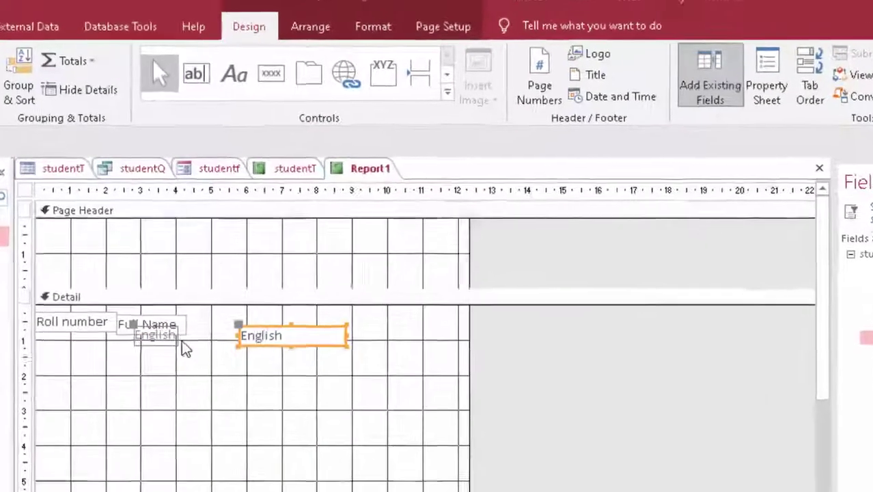
{"action": "left_click", "coordinate": [177, 305]}
{"action": "key", "text": "Delete"}
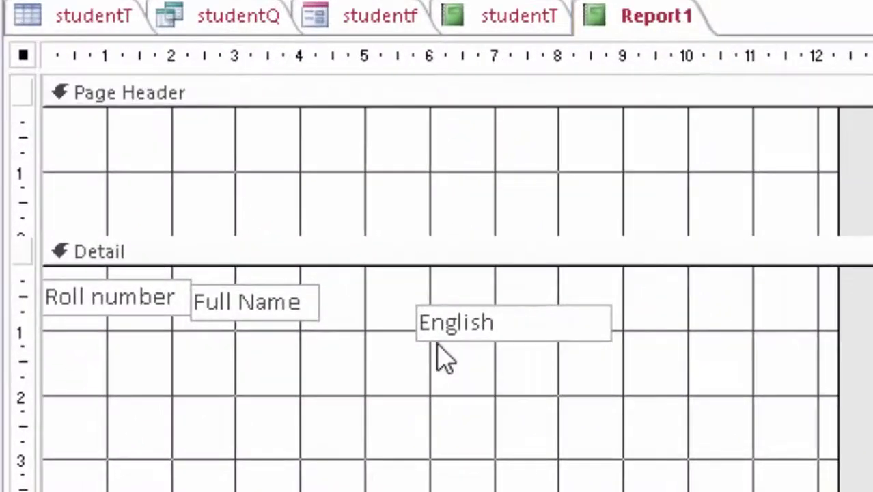
{"action": "left_click_drag", "start_coordinate": [438, 342], "coordinate": [332, 316]}
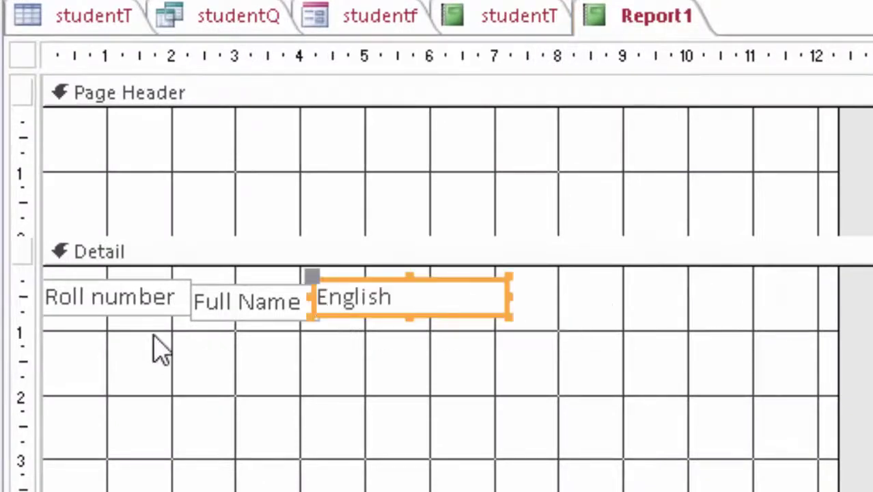
{"action": "left_click", "coordinate": [222, 320]}
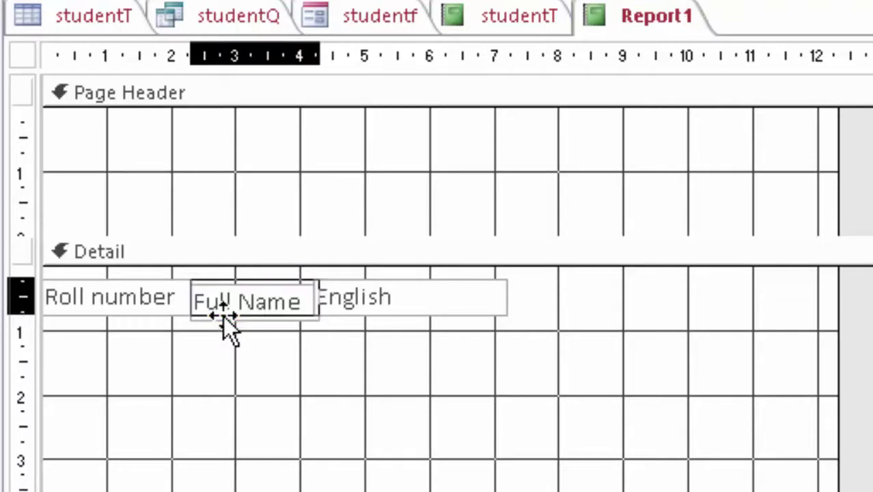
{"action": "left_click_drag", "start_coordinate": [222, 319], "coordinate": [223, 316]}
{"action": "left_click", "coordinate": [422, 312]}
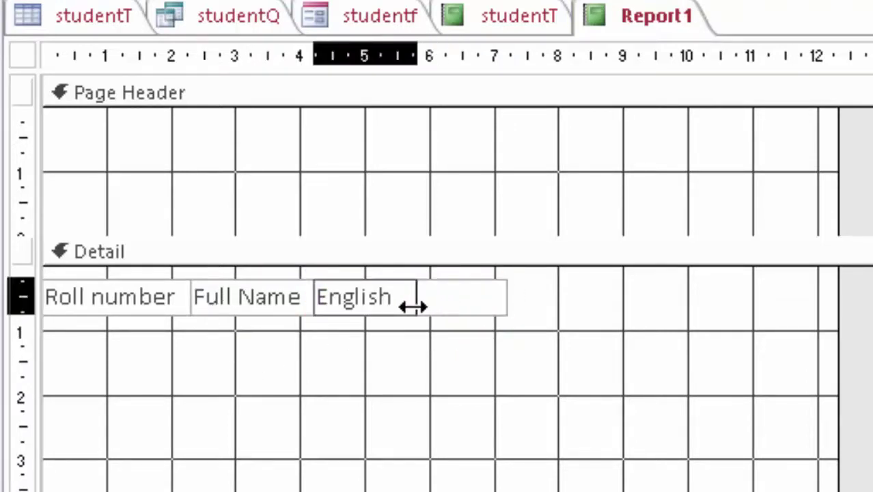
{"action": "left_click_drag", "start_coordinate": [508, 295], "coordinate": [413, 300]}
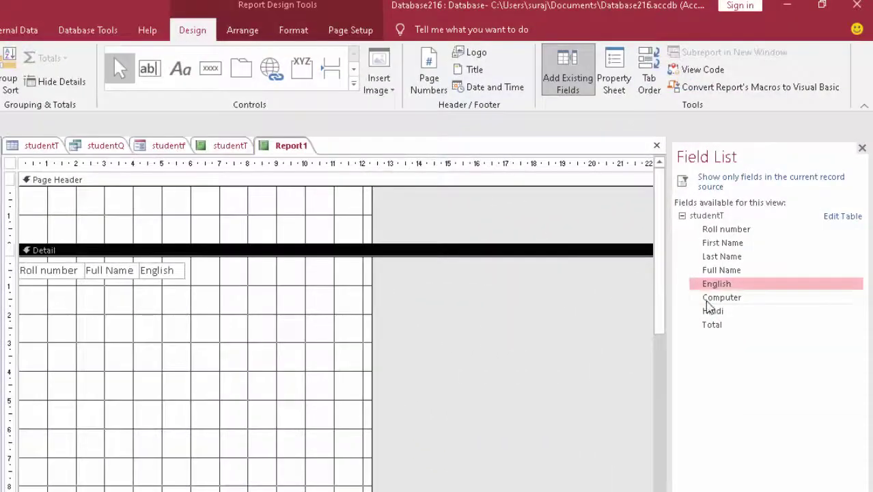
Step: Add a label-less, narrowed Computer box beside English in the Detail row
{"action": "left_click_drag", "start_coordinate": [714, 300], "coordinate": [263, 287]}
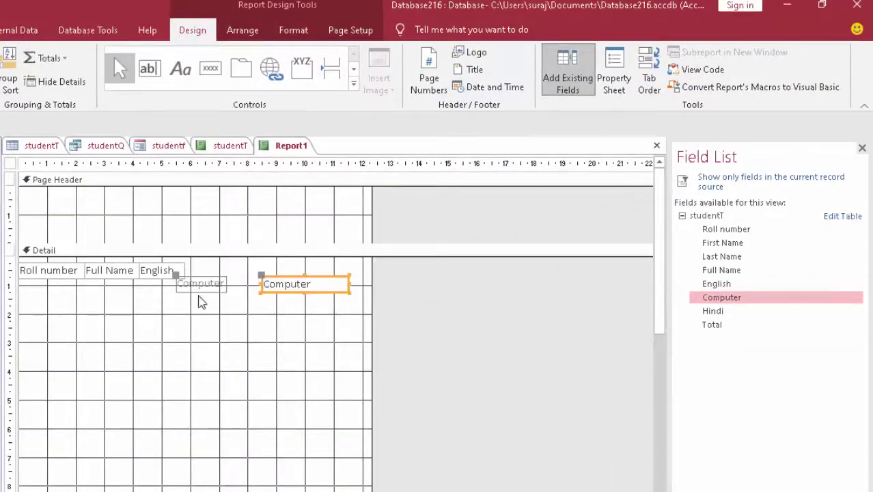
{"action": "left_click", "coordinate": [214, 287]}
{"action": "key", "text": "Delete"}
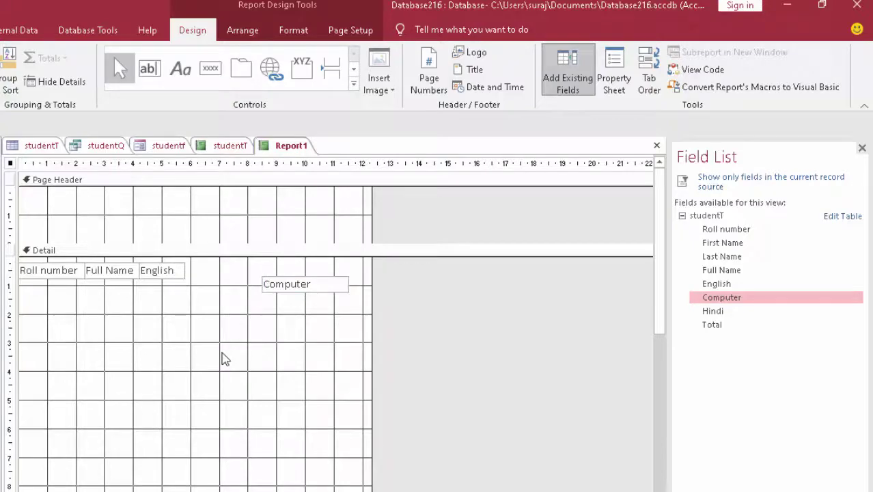
{"action": "left_click_drag", "start_coordinate": [316, 289], "coordinate": [237, 276]}
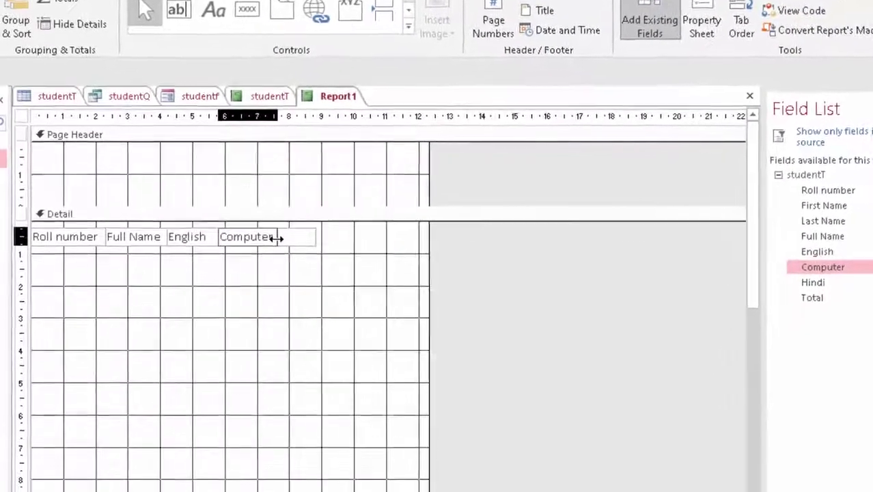
{"action": "left_click_drag", "start_coordinate": [277, 238], "coordinate": [277, 238]}
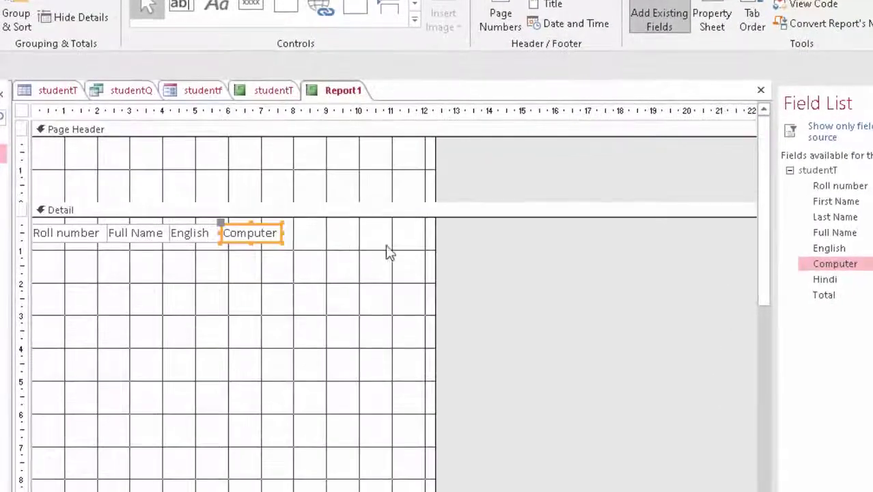
{"action": "left_click", "coordinate": [354, 308]}
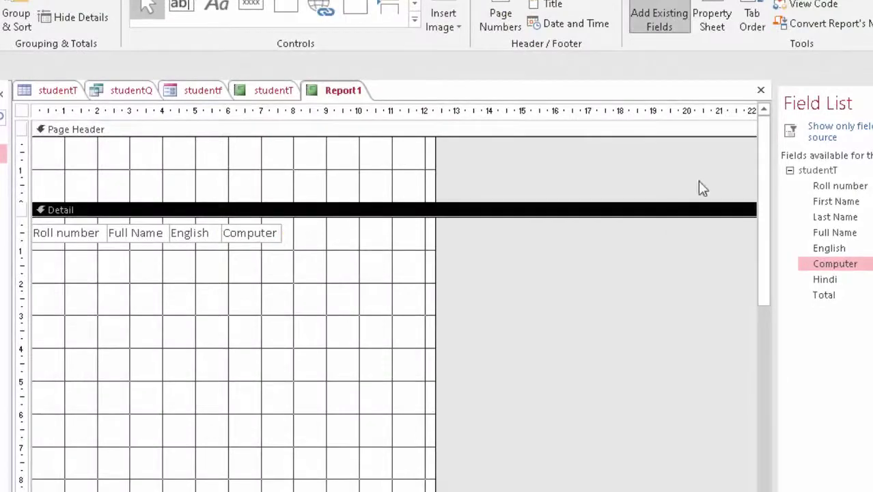
Step: Add a label-less Hindi box right after Computer and narrow it
{"action": "double_click", "coordinate": [835, 281]}
{"action": "left_click", "coordinate": [81, 340]}
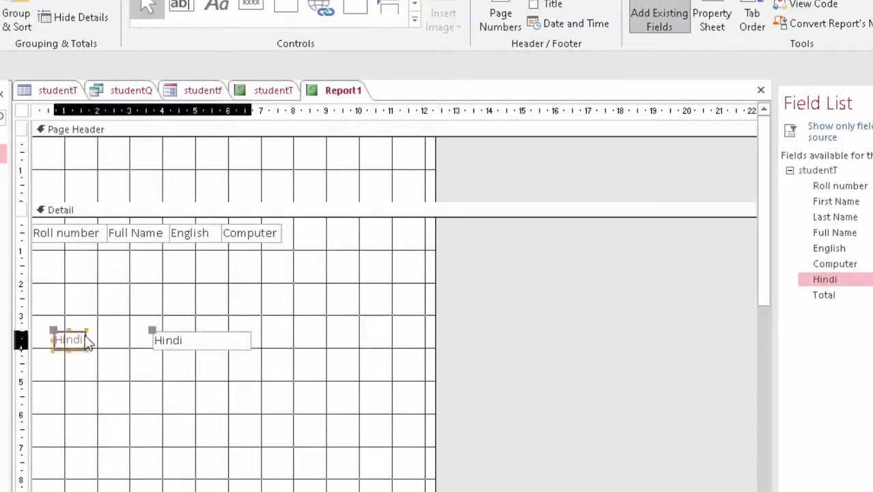
{"action": "key", "text": "Delete"}
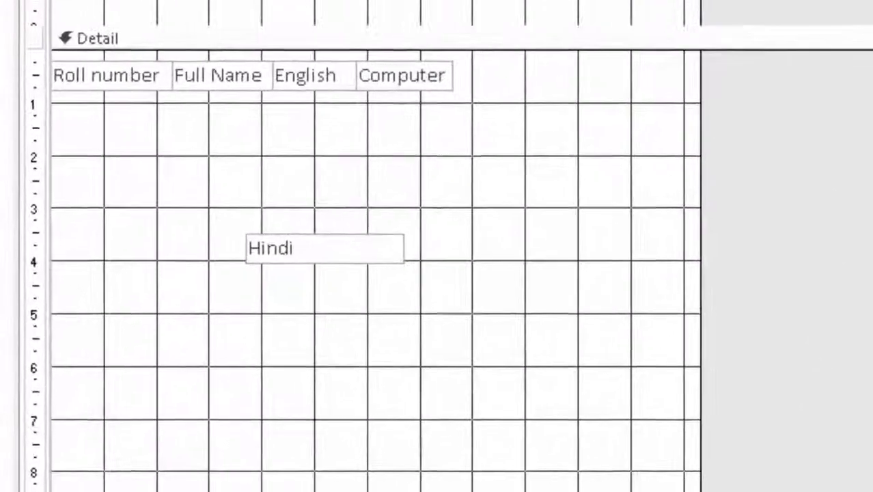
{"action": "mouse_move", "coordinate": [332, 260]}
{"action": "left_mouse_down"}
{"action": "mouse_move", "coordinate": [542, 80]}
{"action": "mouse_move", "coordinate": [543, 88]}
{"action": "left_mouse_up"}
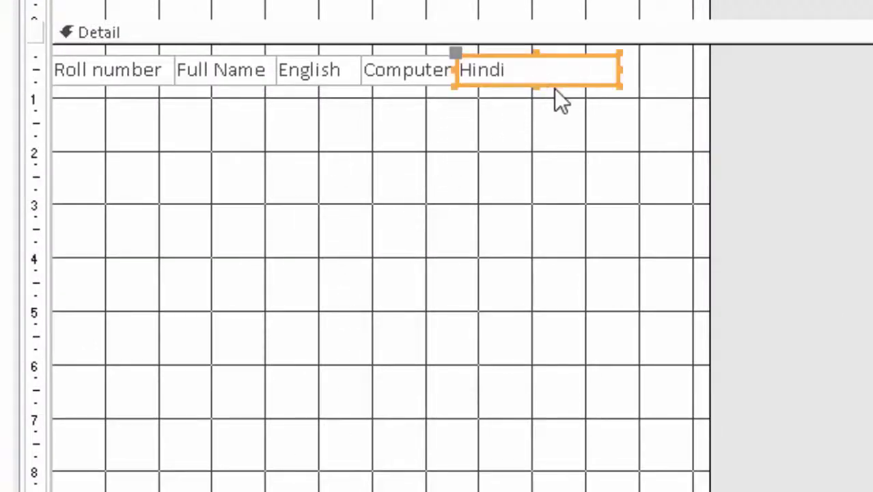
{"action": "left_click_drag", "start_coordinate": [620, 69], "coordinate": [605, 78]}
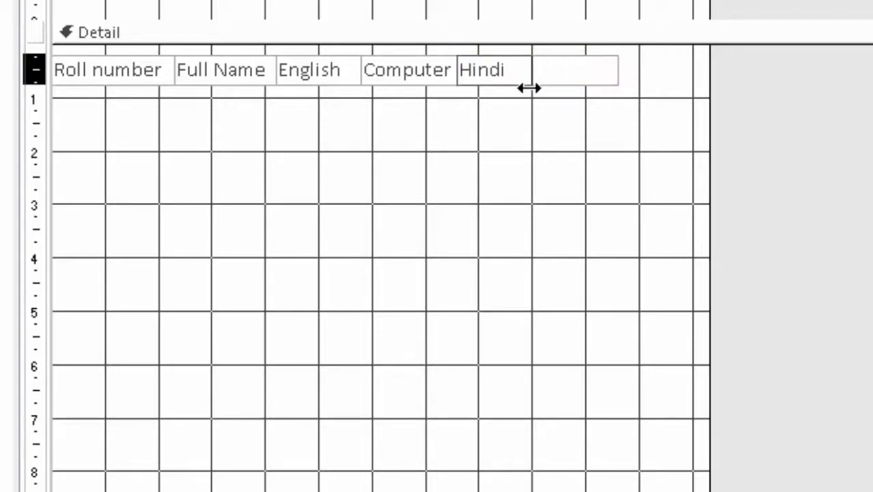
{"action": "left_click_drag", "start_coordinate": [521, 89], "coordinate": [520, 88]}
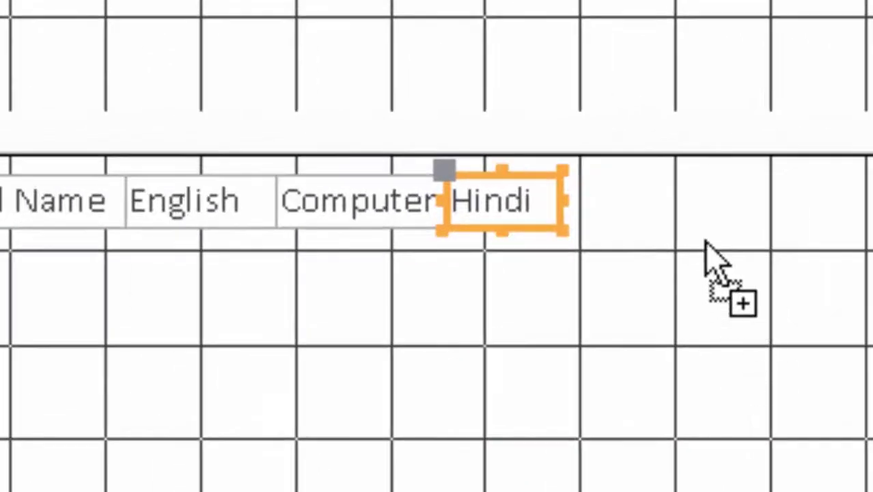
Step: Add a narrowed, label-less Total box after Hindi and preview marks 45, 66, 56 totalling 167
{"action": "left_click_drag", "start_coordinate": [727, 347], "coordinate": [700, 219]}
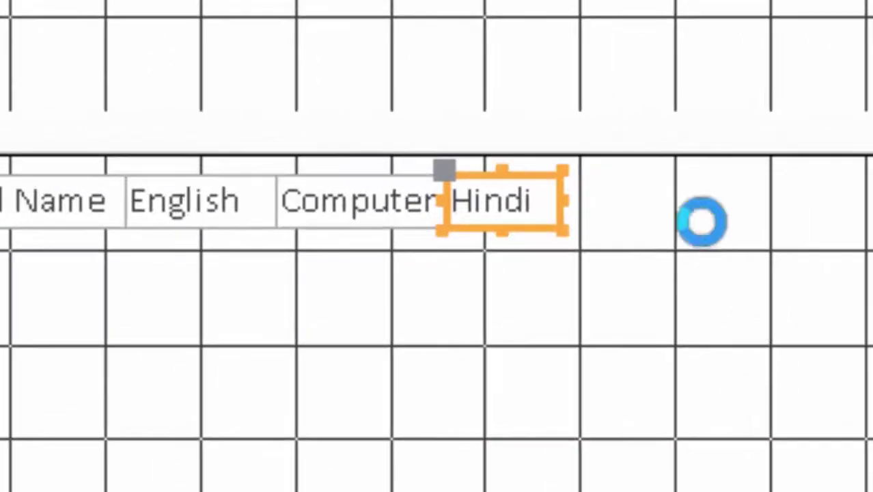
{"action": "left_click", "coordinate": [502, 263]}
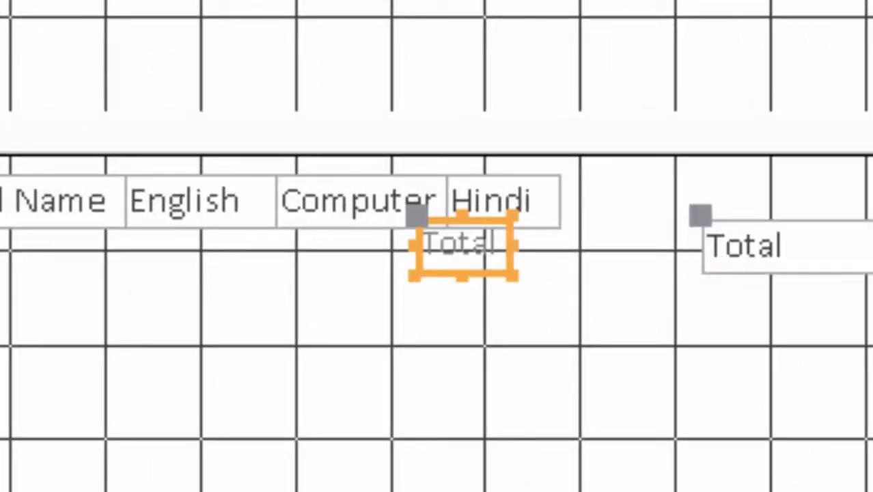
{"action": "key", "text": "Delete"}
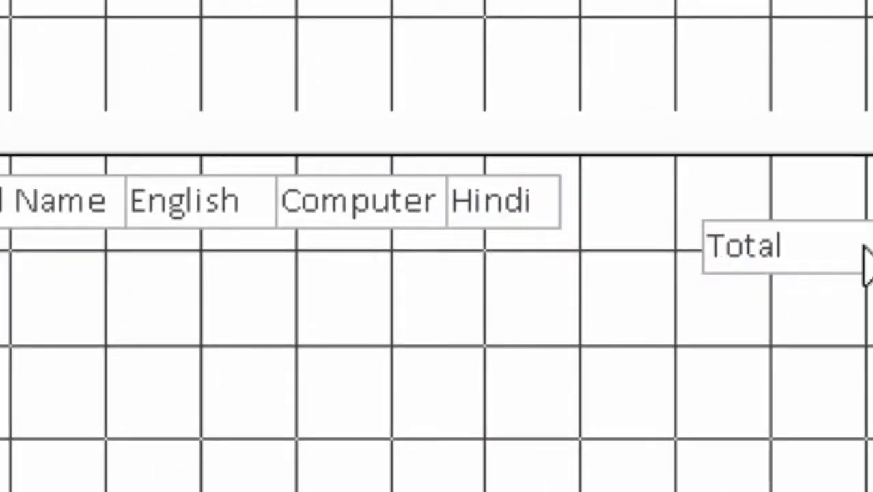
{"action": "left_click_drag", "start_coordinate": [857, 272], "coordinate": [727, 226]}
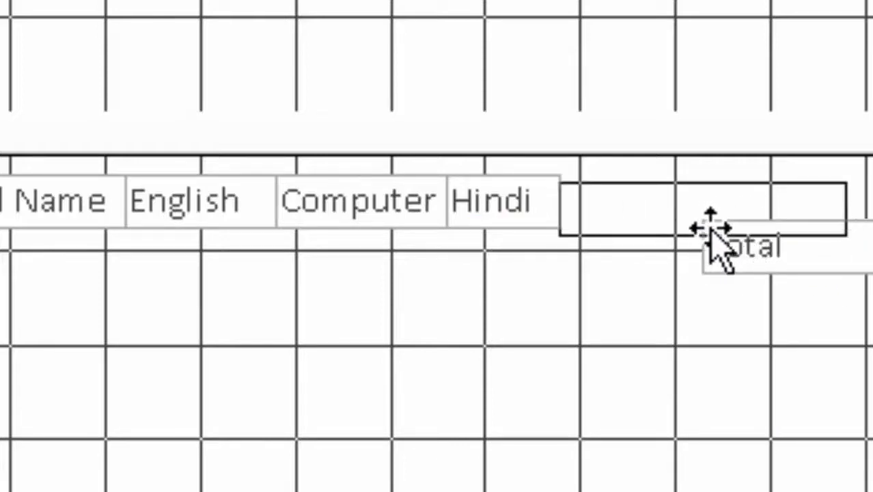
{"action": "left_click_drag", "start_coordinate": [725, 224], "coordinate": [708, 217]}
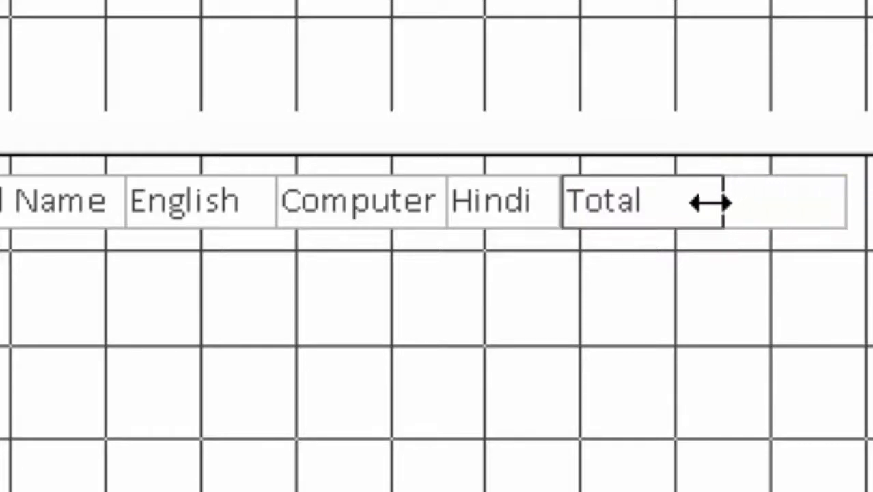
{"action": "left_click_drag", "start_coordinate": [847, 198], "coordinate": [708, 199]}
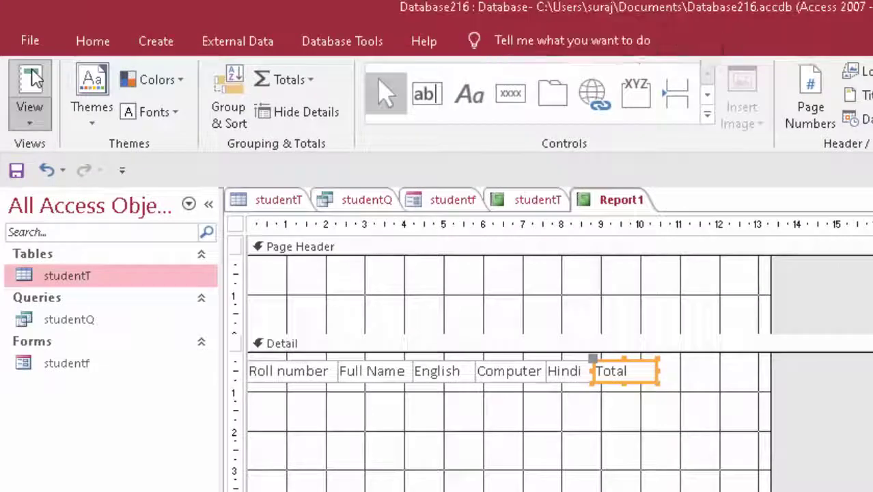
{"action": "left_click", "coordinate": [34, 77]}
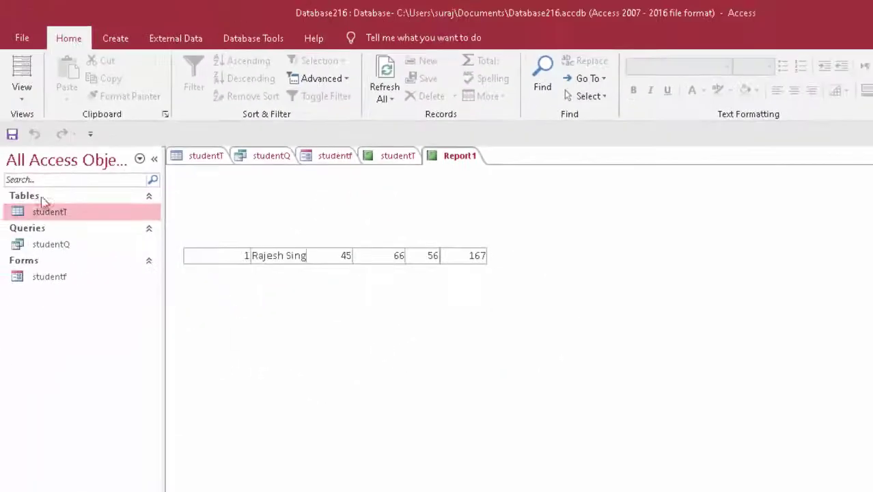
Step: Return Report1 to Design View and replace the header title 'Report1' with 'Report Card'
{"action": "left_click", "coordinate": [22, 98]}
{"action": "left_click", "coordinate": [58, 226]}
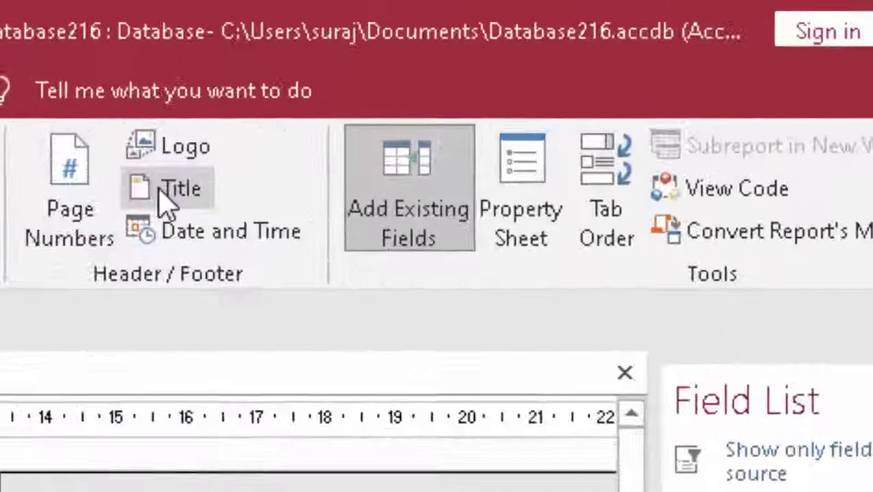
{"action": "left_click", "coordinate": [162, 195]}
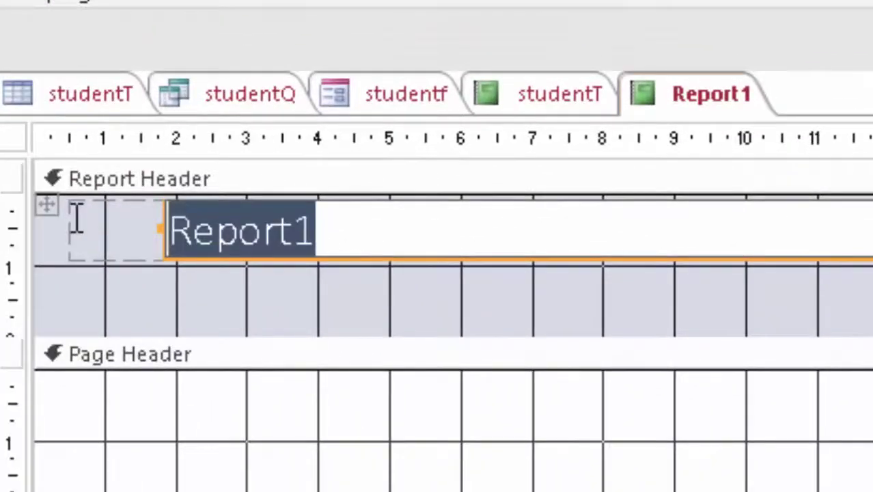
{"action": "key", "text": "BackSpace"}
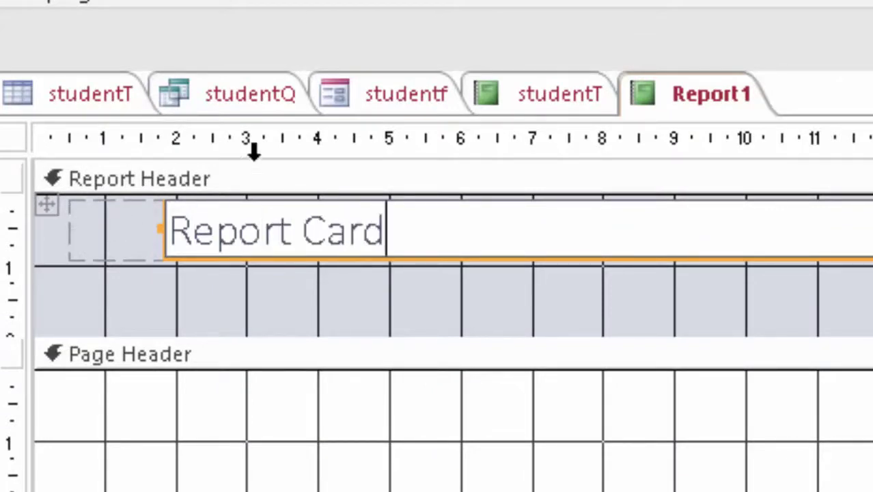
{"action": "left_click_drag", "start_coordinate": [282, 230], "coordinate": [115, 230]}
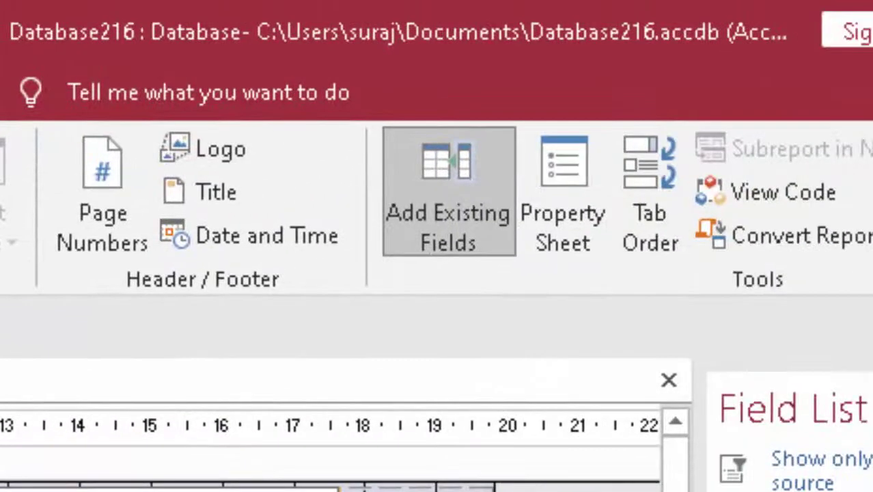
Step: Make the Report Card title Arial Black size 18, enlarge its label, and colour it green
{"action": "left_click", "coordinate": [416, 167]}
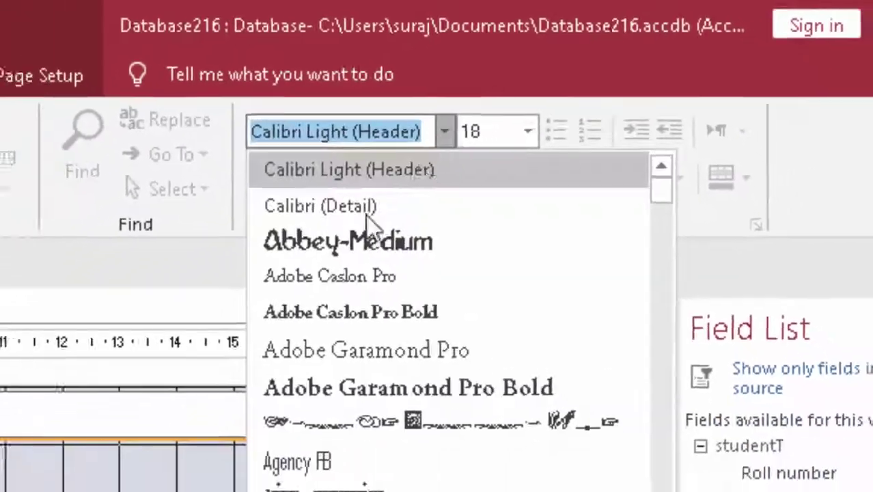
{"action": "scroll", "coordinate": [369, 222], "scroll_direction": "down", "scroll_amount": 4}
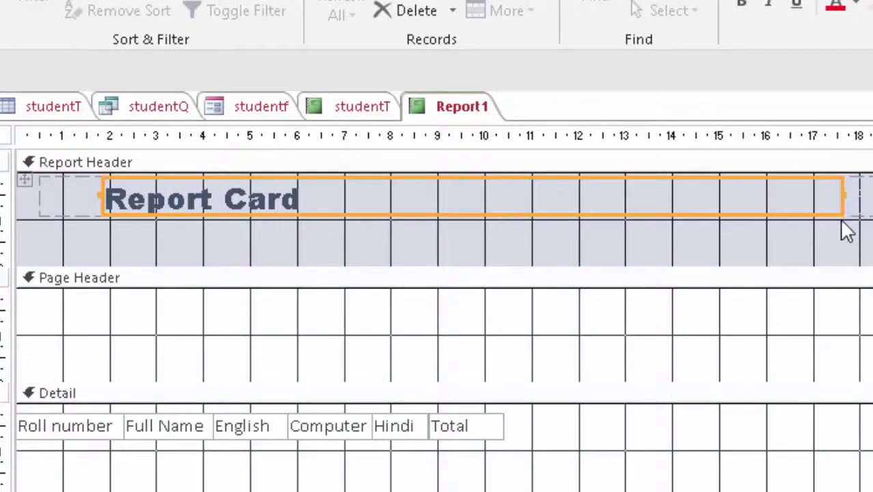
{"action": "left_click_drag", "start_coordinate": [842, 220], "coordinate": [841, 246]}
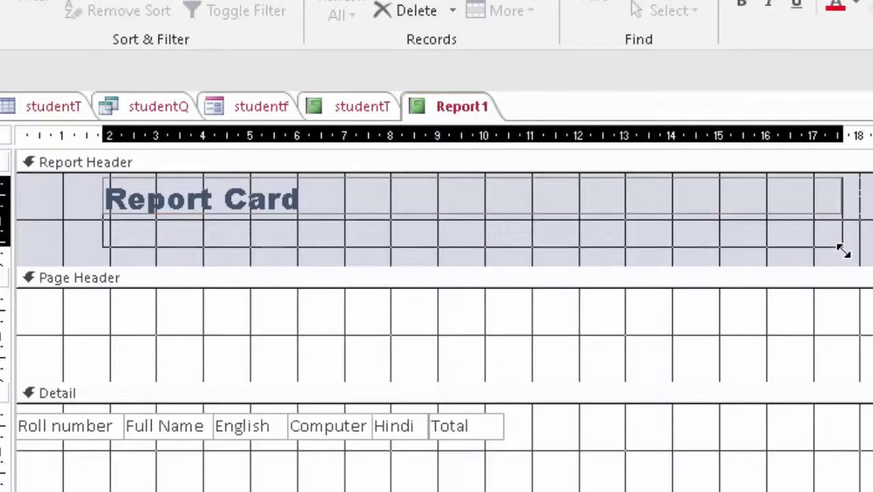
{"action": "left_click", "coordinate": [339, 203]}
{"action": "left_click_drag", "start_coordinate": [338, 203], "coordinate": [111, 208]}
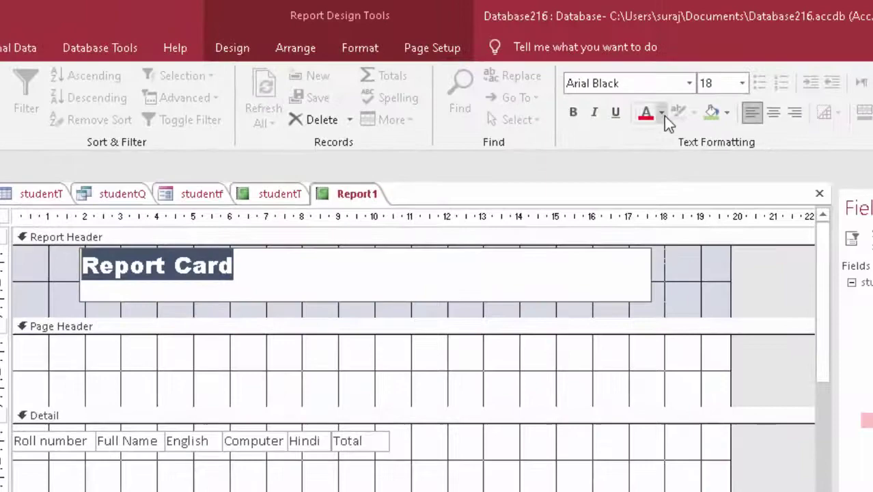
{"action": "left_click", "coordinate": [662, 113]}
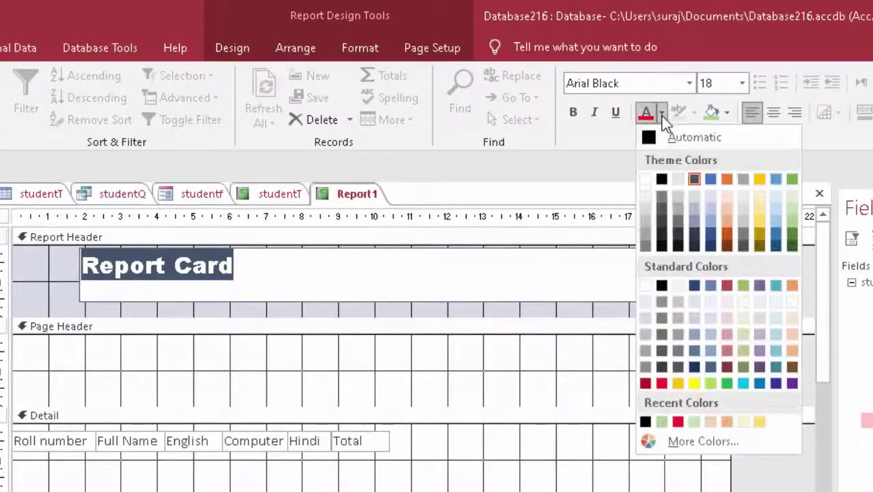
{"action": "left_click", "coordinate": [792, 180]}
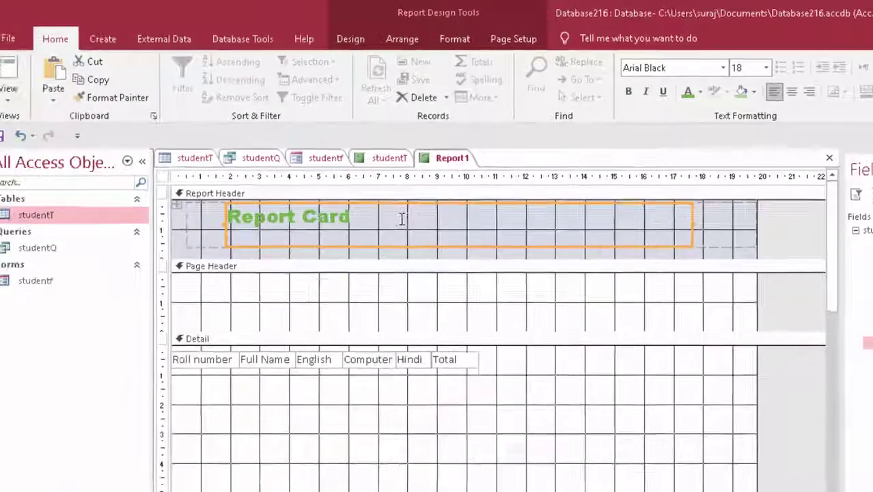
Step: Reset the title's background colour to Automatic white and begin centring the Report Card text
{"action": "left_click", "coordinate": [289, 272]}
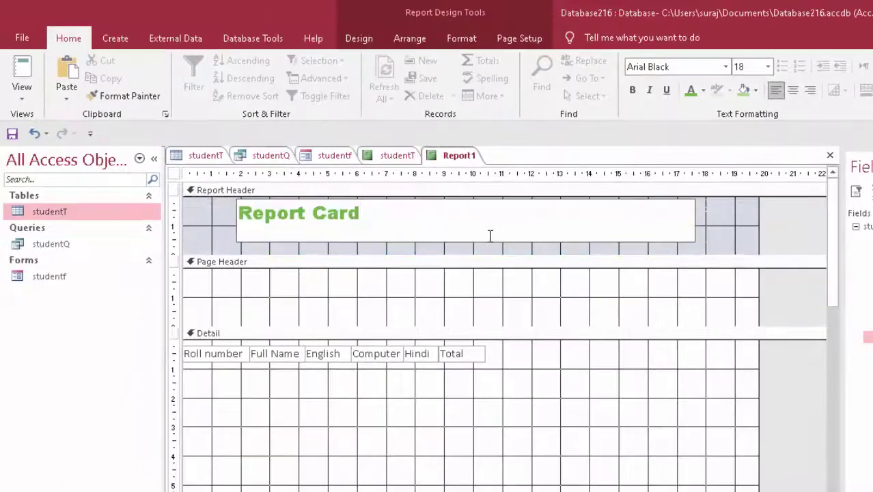
{"action": "left_click", "coordinate": [472, 256]}
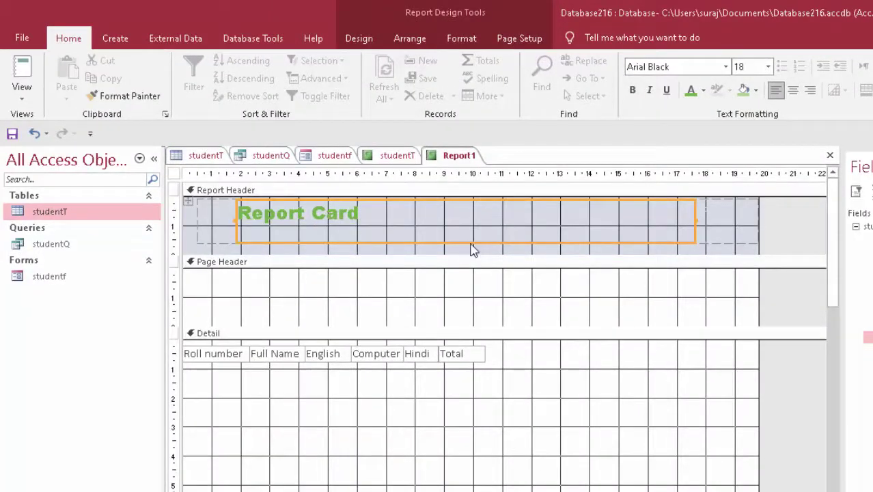
{"action": "left_click", "coordinate": [483, 240]}
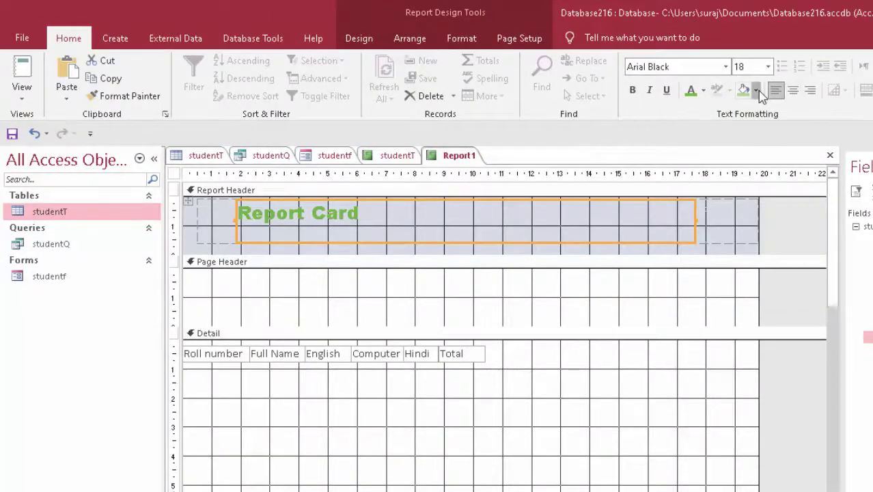
{"action": "left_click", "coordinate": [757, 91]}
{"action": "left_click", "coordinate": [751, 110]}
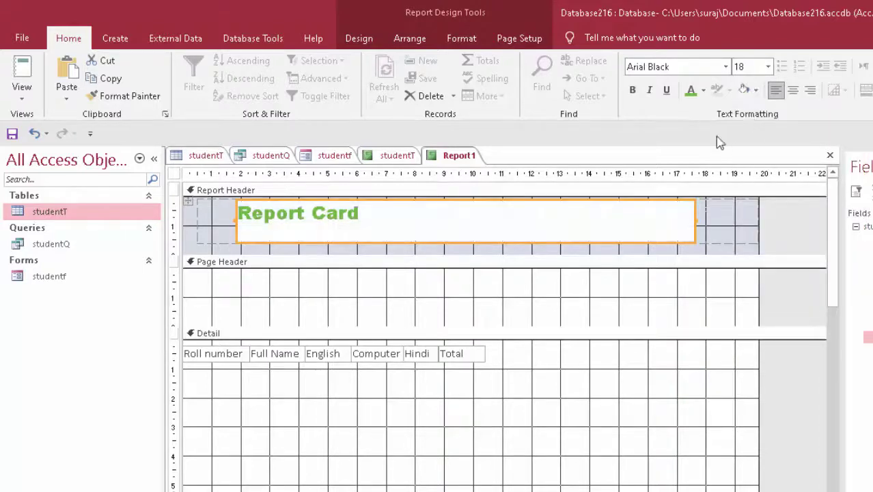
{"action": "left_click", "coordinate": [278, 213]}
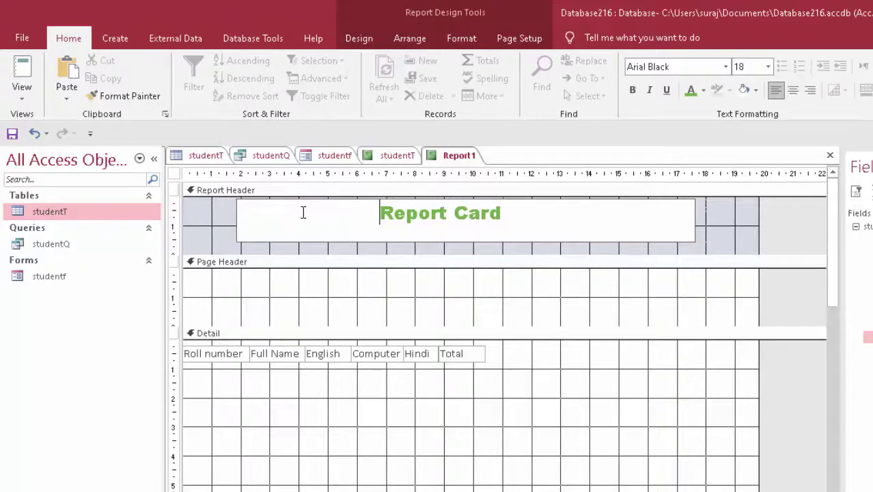
Step: Collapse the empty Page Header and Page Footer and shorten Detail to about 3 units
{"action": "left_click", "coordinate": [362, 308]}
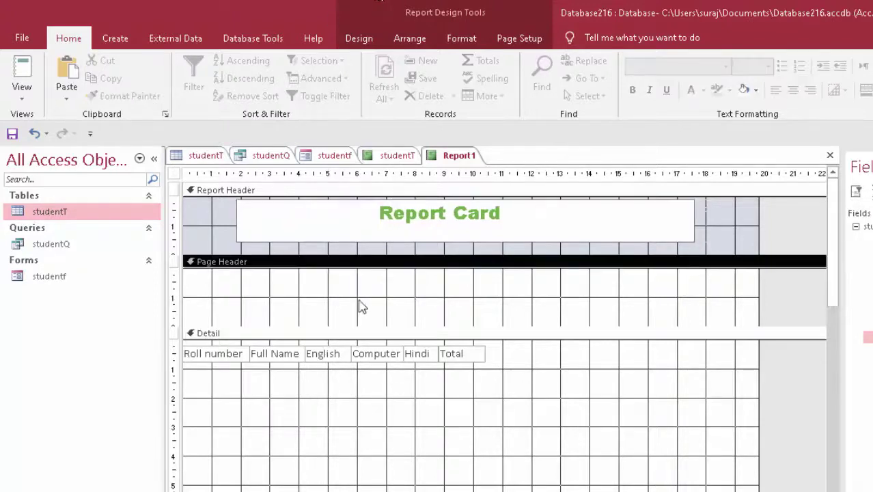
{"action": "left_click_drag", "start_coordinate": [391, 323], "coordinate": [398, 268]}
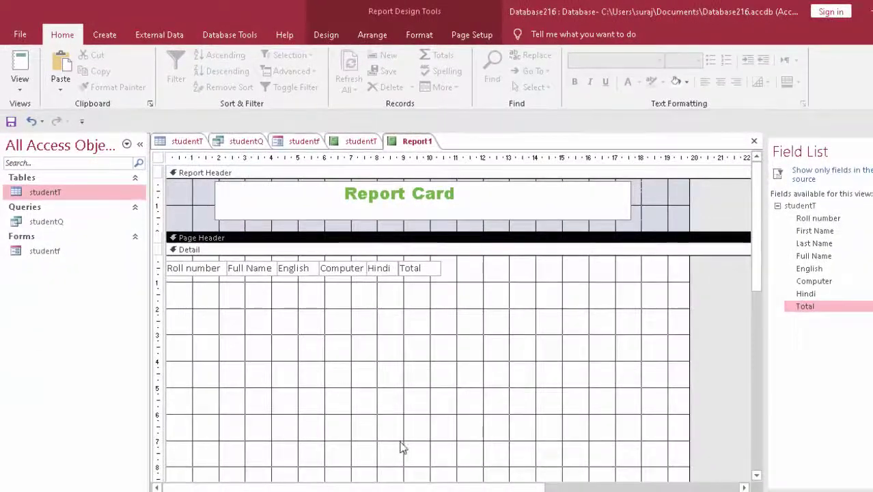
{"action": "scroll", "coordinate": [354, 409], "scroll_direction": "down", "scroll_amount": 2}
{"action": "scroll", "coordinate": [356, 417], "scroll_direction": "down", "scroll_amount": 1}
{"action": "scroll", "coordinate": [356, 410], "scroll_direction": "down", "scroll_amount": 2}
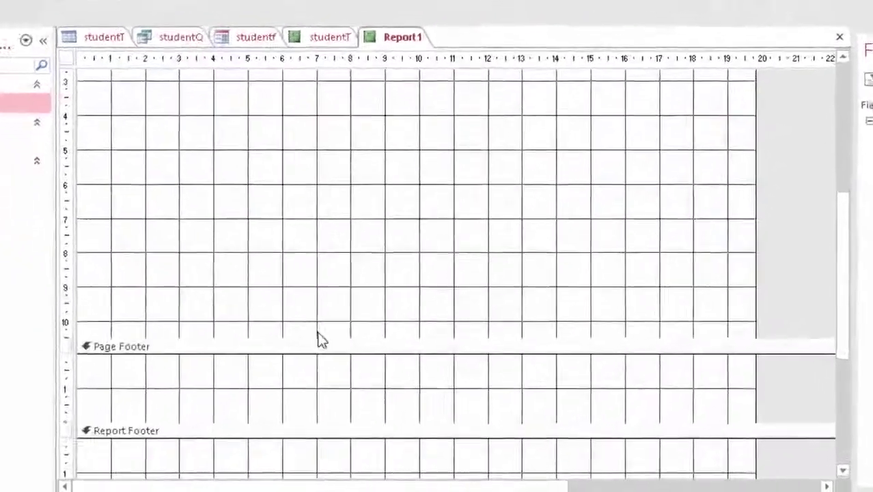
{"action": "left_click", "coordinate": [343, 369]}
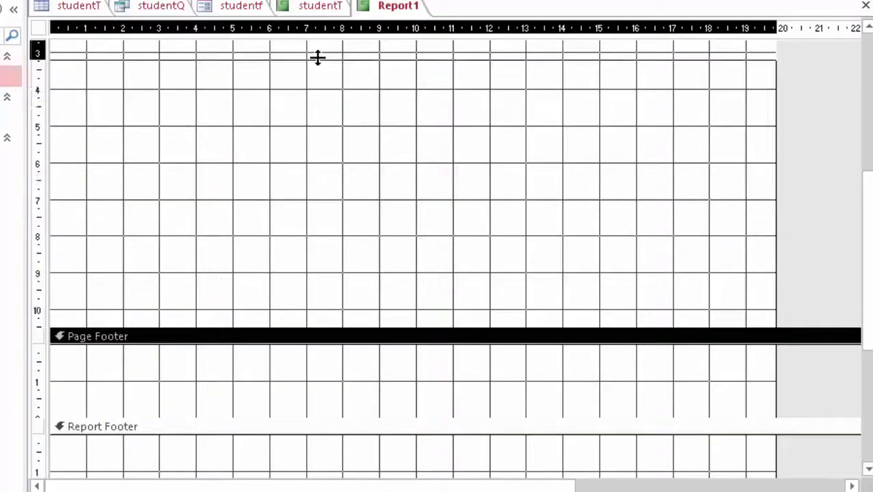
{"action": "left_click_drag", "start_coordinate": [325, 318], "coordinate": [317, 59]}
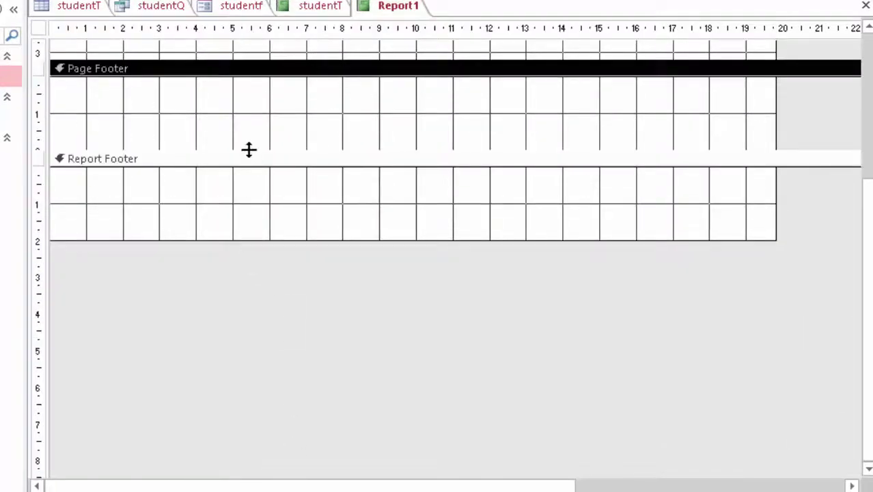
{"action": "left_click_drag", "start_coordinate": [249, 150], "coordinate": [271, 81]}
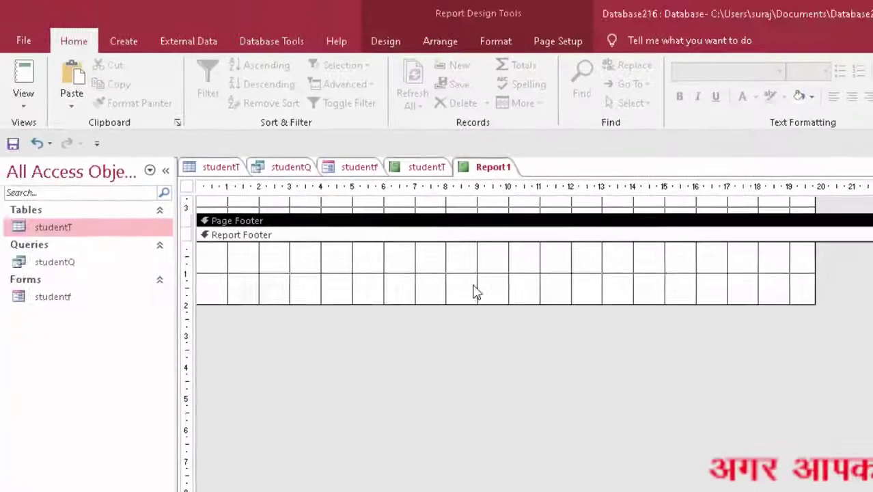
{"action": "scroll", "coordinate": [345, 136], "scroll_direction": "up", "scroll_amount": 3}
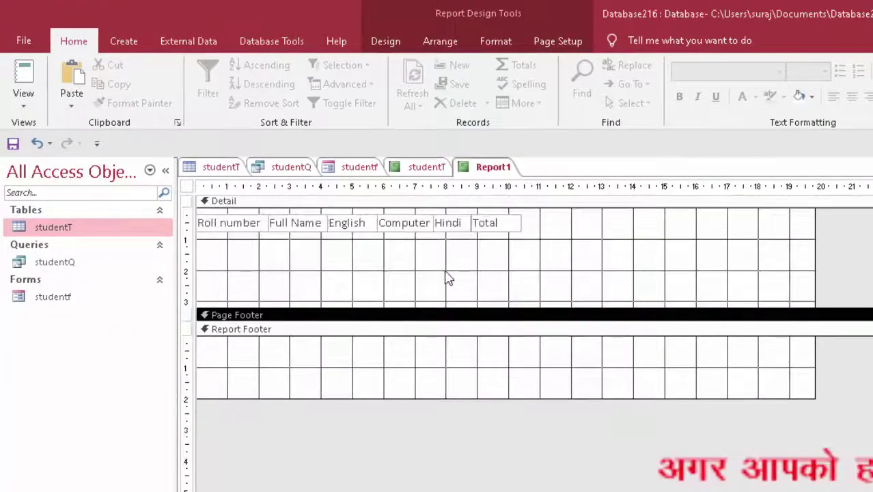
{"action": "scroll", "coordinate": [447, 279], "scroll_direction": "up", "scroll_amount": 2}
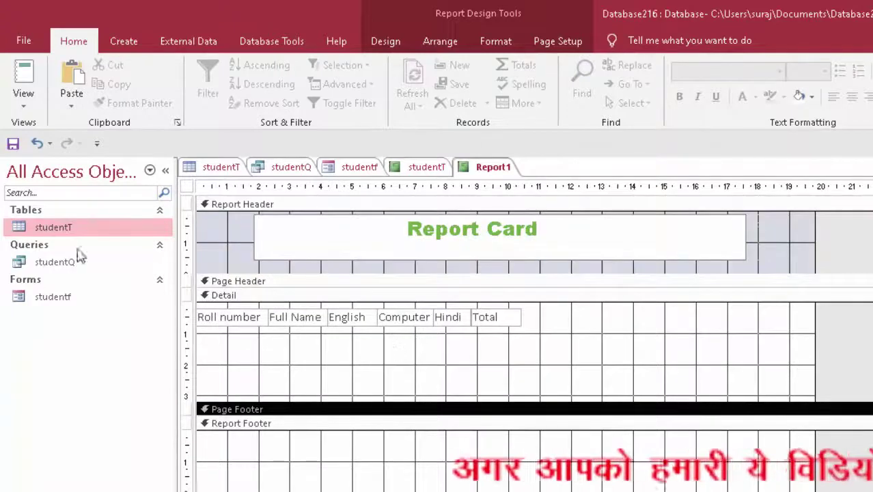
Step: Preview the student rows, then shorten the Detail section to about 1.5 units and recheck
{"action": "left_click", "coordinate": [23, 77]}
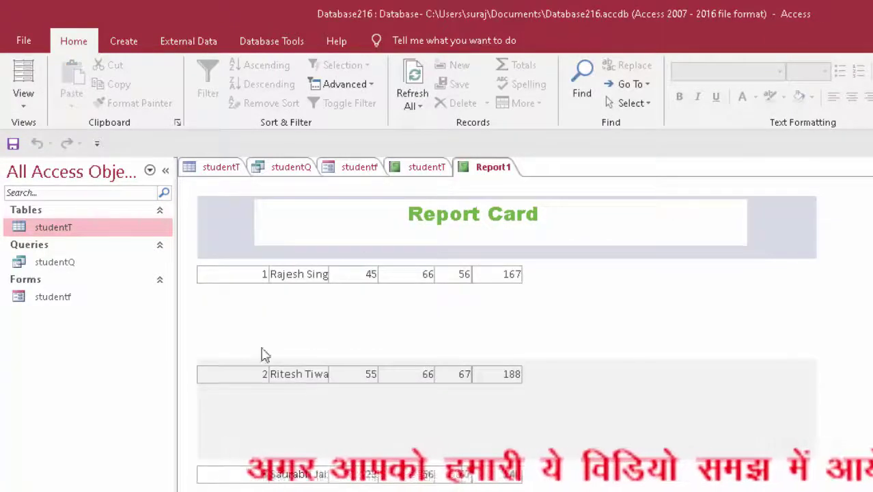
{"action": "scroll", "coordinate": [395, 321], "scroll_direction": "down", "scroll_amount": 1}
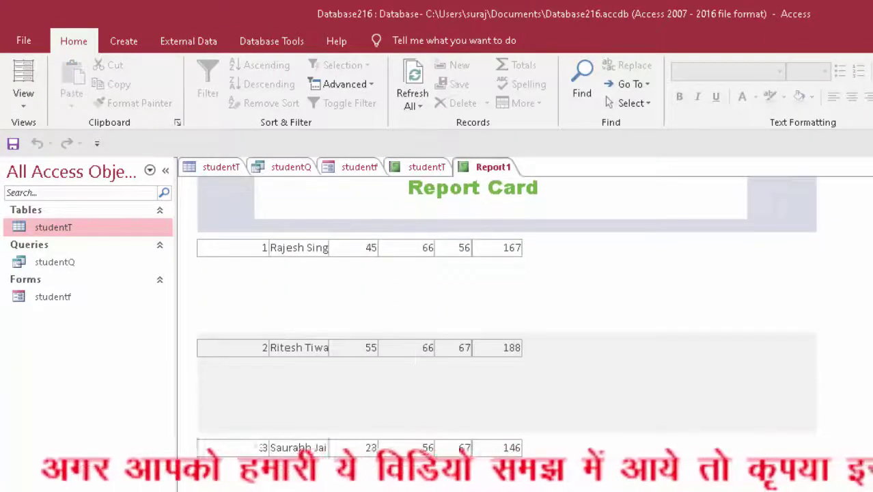
{"action": "scroll", "coordinate": [395, 321], "scroll_direction": "down", "scroll_amount": 3}
{"action": "scroll", "coordinate": [364, 323], "scroll_direction": "up", "scroll_amount": 3}
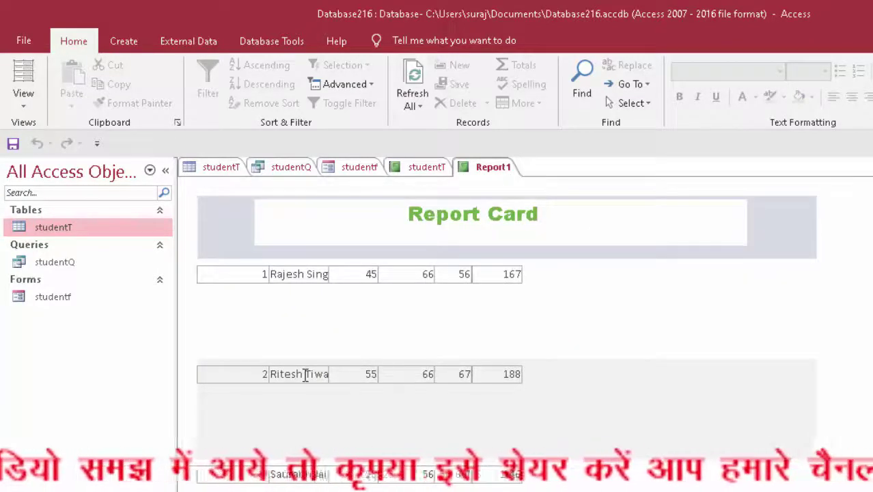
{"action": "left_click", "coordinate": [25, 108]}
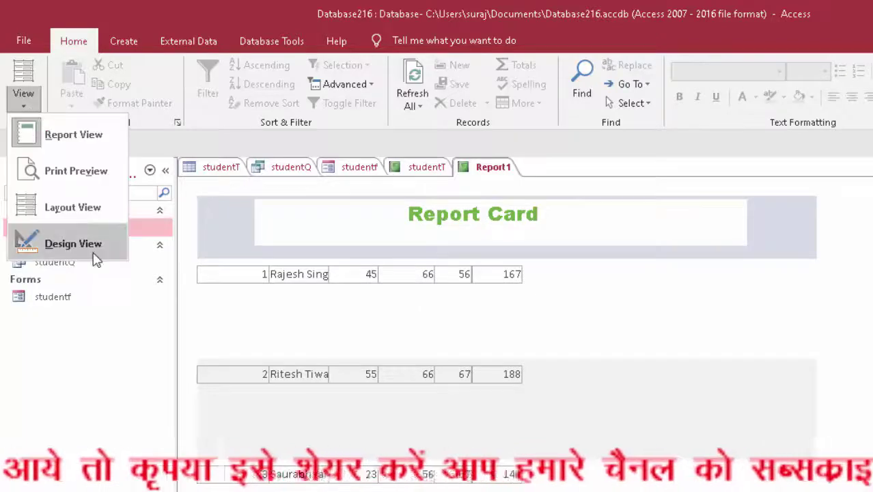
{"action": "left_click", "coordinate": [79, 241]}
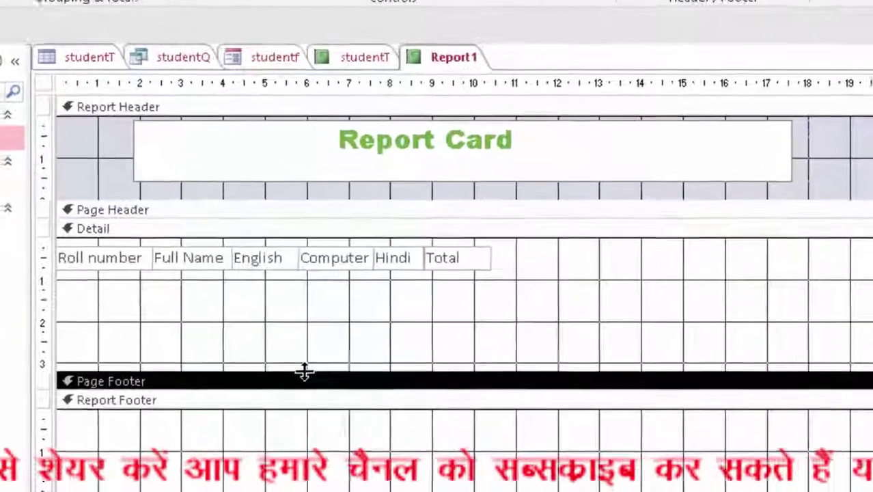
{"action": "left_click_drag", "start_coordinate": [381, 400], "coordinate": [384, 391]}
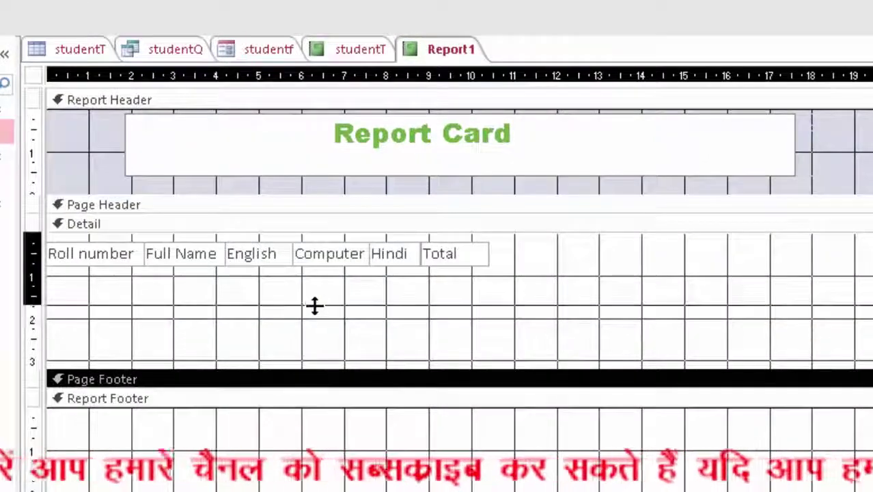
{"action": "left_click_drag", "start_coordinate": [303, 356], "coordinate": [316, 303]}
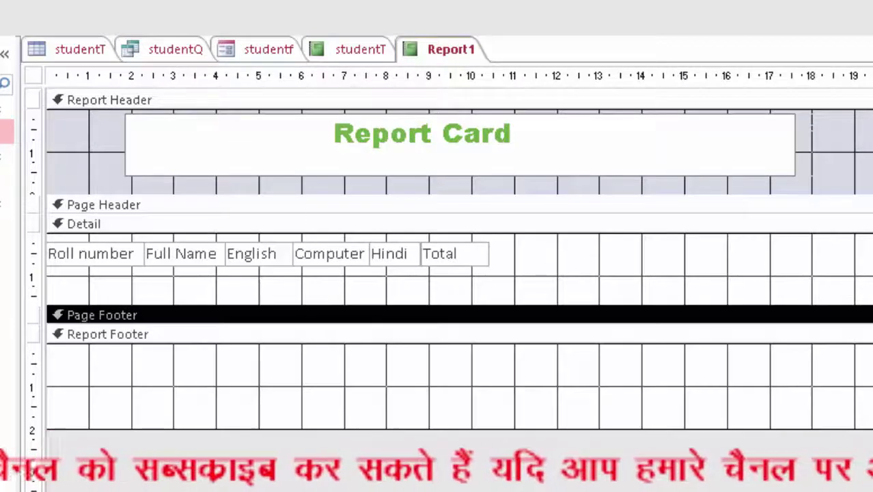
{"action": "key", "text": "F5"}
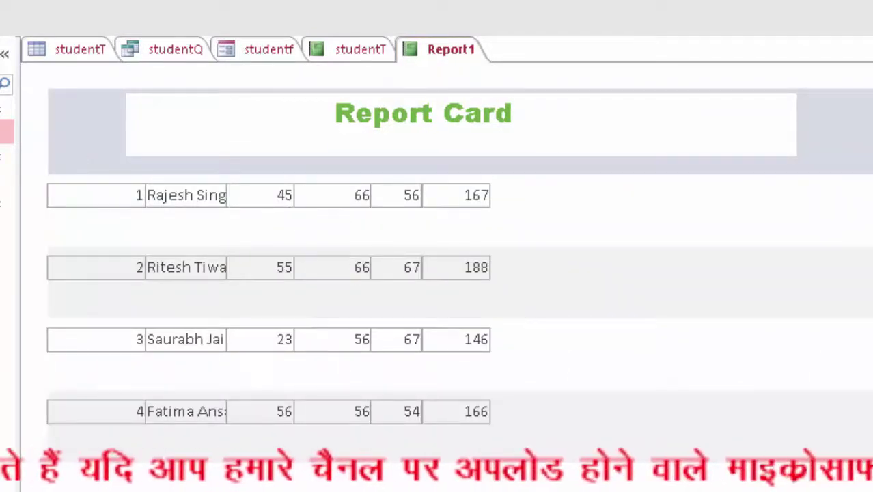
{"action": "key", "text": "ctrl+period"}
Step: Fill the Report Card title label with black and view the report in Layout View
{"action": "left_click", "coordinate": [623, 179]}
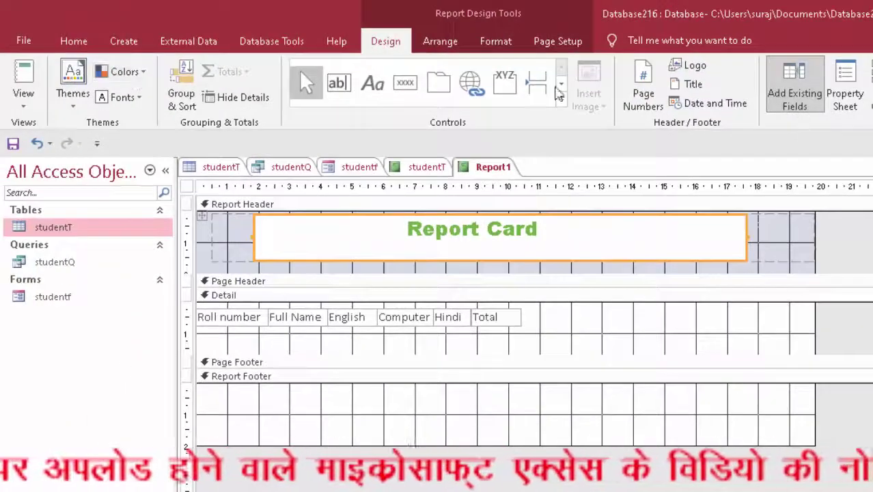
{"action": "left_click", "coordinate": [86, 42]}
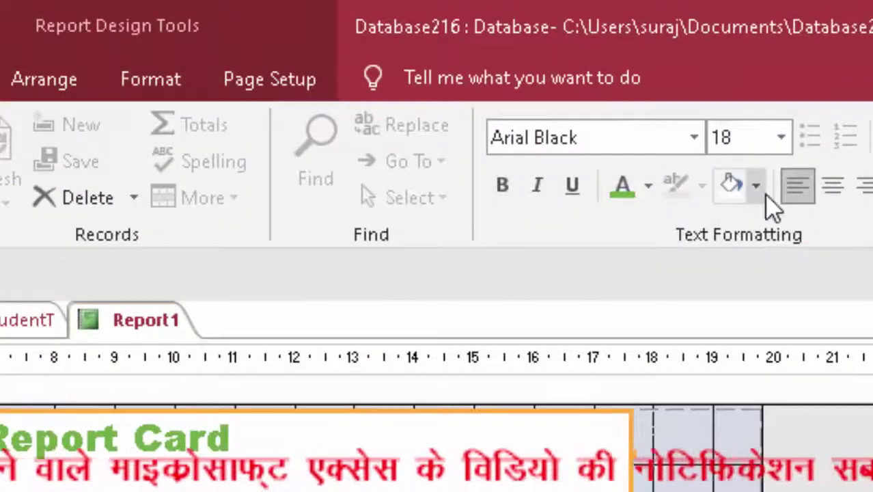
{"action": "left_click", "coordinate": [756, 185]}
{"action": "left_click", "coordinate": [540, 208]}
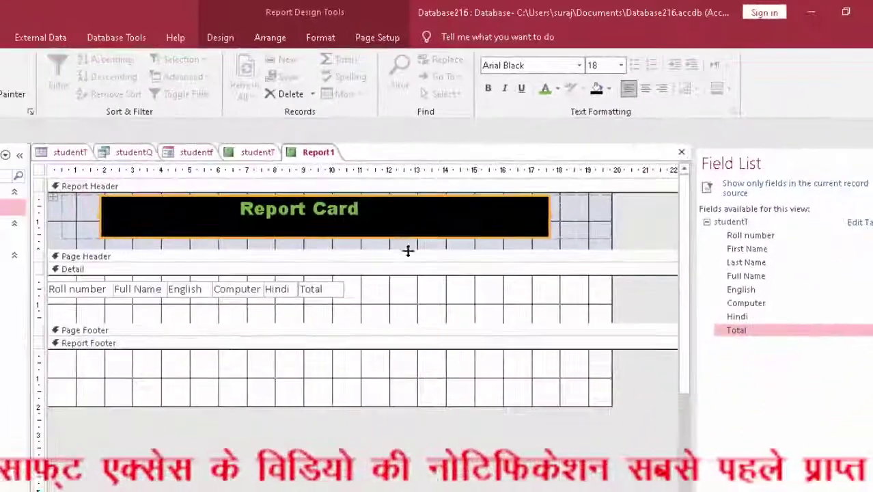
{"action": "key", "text": "ctrl+period"}
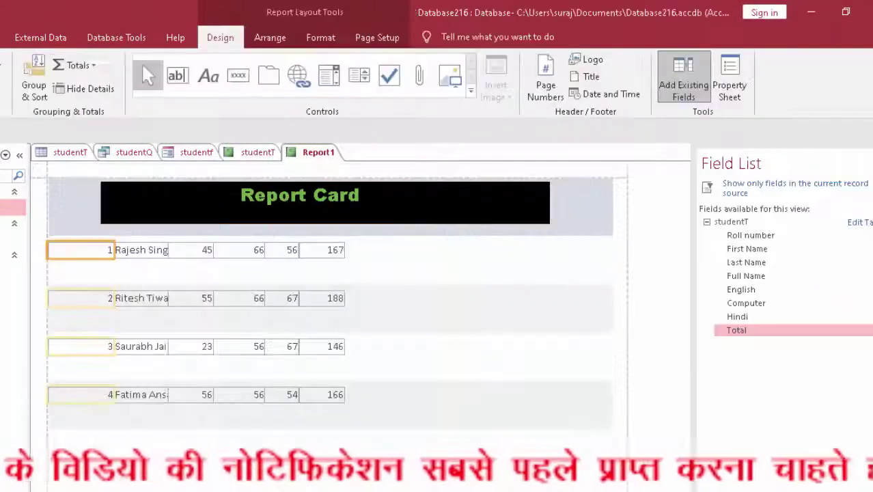